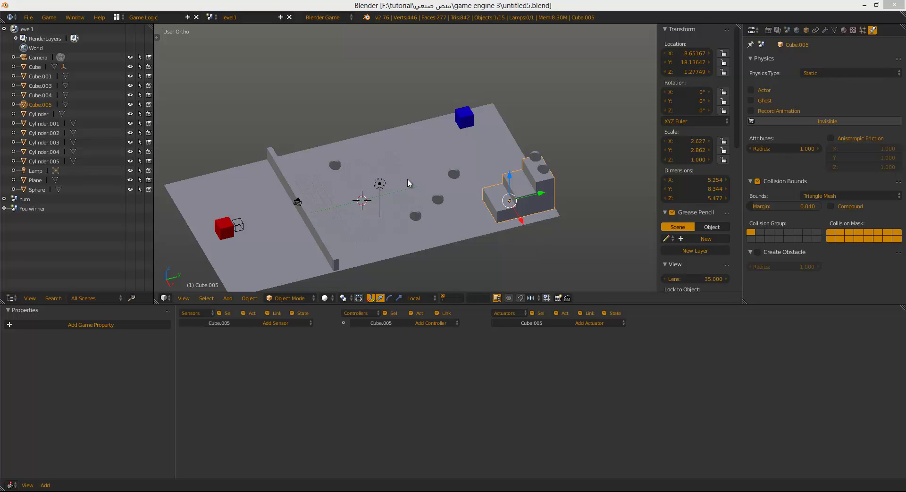
Step: Orbit and zoom the viewport into a perspective view of the level
{"action": "middle_click_drag", "start_coordinate": [536, 240], "coordinate": [448, 158]}
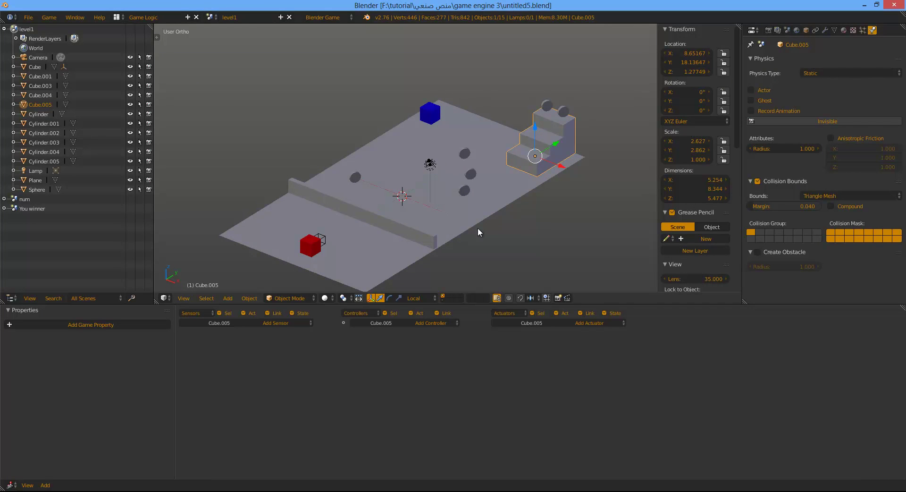
{"action": "key", "text": "KP_5"}
{"action": "scroll", "coordinate": [528, 172], "scroll_direction": "up", "scroll_amount": 3}
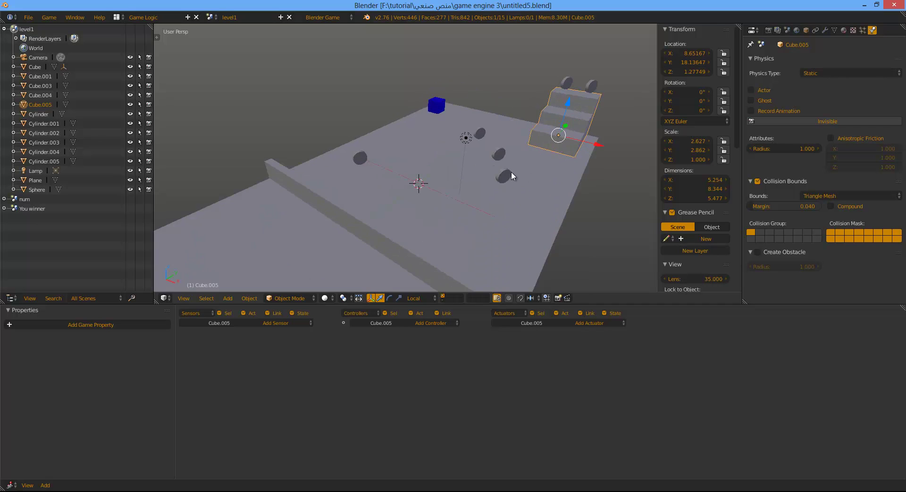
{"action": "scroll", "coordinate": [508, 168], "scroll_direction": "down", "scroll_amount": 5}
{"action": "scroll", "coordinate": [491, 162], "scroll_direction": "up", "scroll_amount": 3}
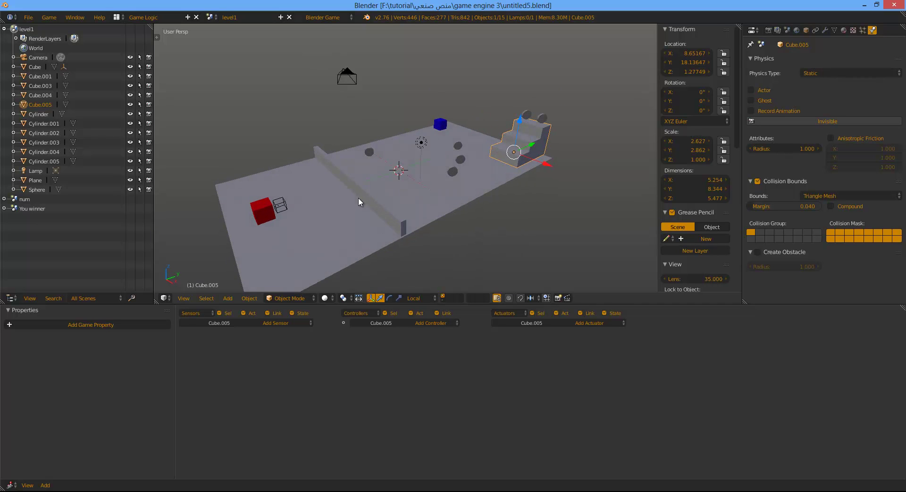
Step: Test-play the level, then move the sphere right beside the red cube
{"action": "key", "text": "p"}
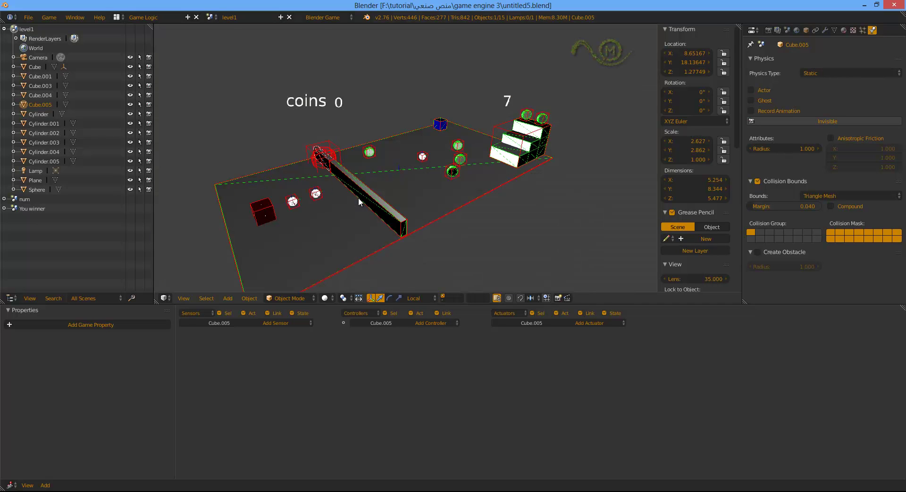
{"action": "key", "text": "Escape"}
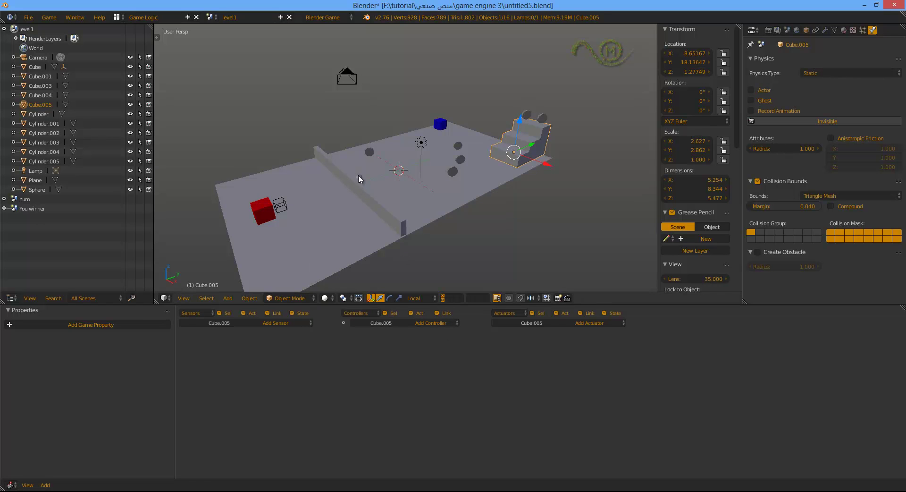
{"action": "right_click_drag", "start_coordinate": [358, 174], "coordinate": [311, 203]}
{"action": "mouse_move", "coordinate": [346, 176]}
{"action": "middle_mouse_down"}
{"action": "mouse_move", "coordinate": [356, 196]}
{"action": "mouse_move", "coordinate": [418, 179]}
{"action": "mouse_move", "coordinate": [353, 198]}
{"action": "middle_mouse_up"}
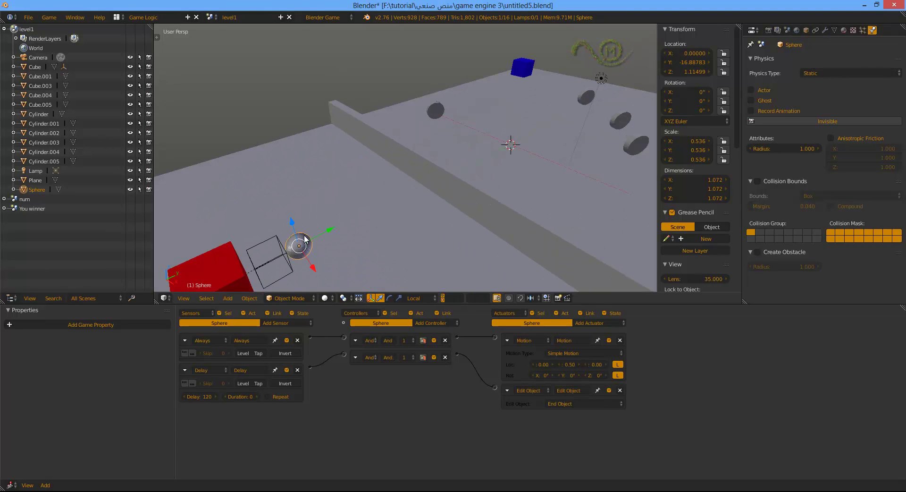
Step: Add a Collision sensor to the sphere and give the long wall an Integer property 'wall'
{"action": "left_click", "coordinate": [279, 324]}
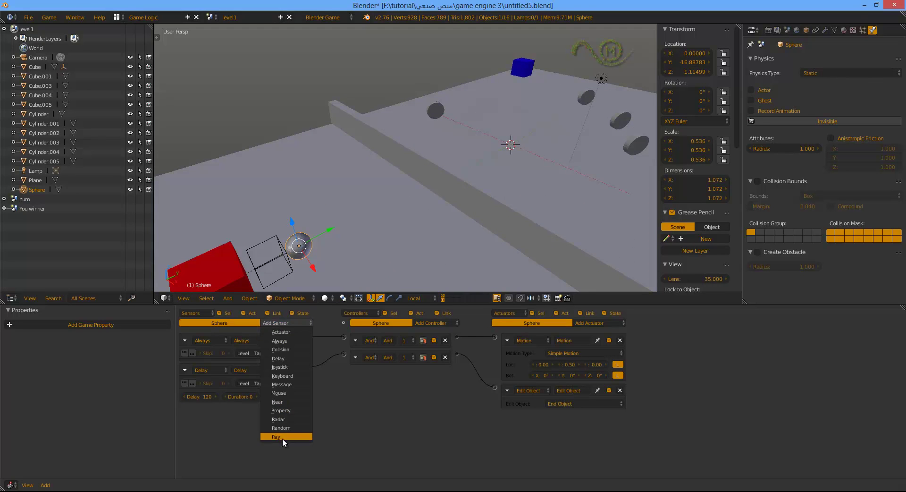
{"action": "left_click", "coordinate": [294, 348]}
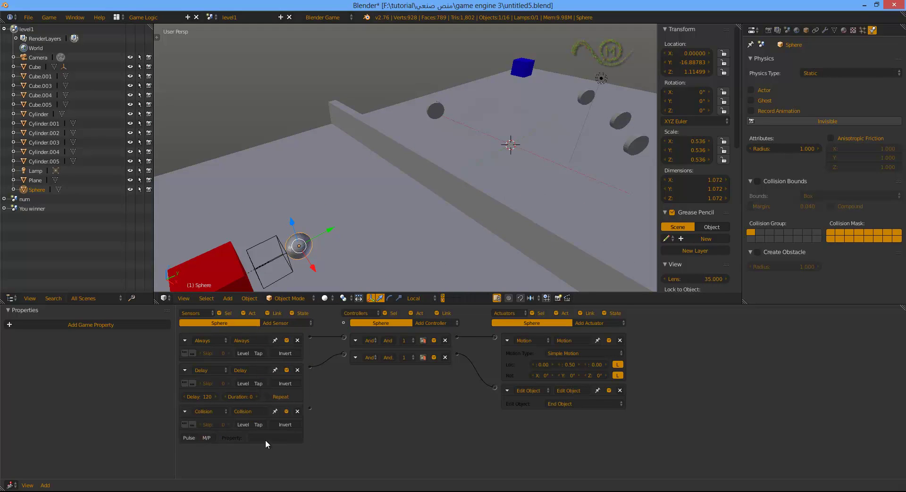
{"action": "right_click", "coordinate": [459, 188]}
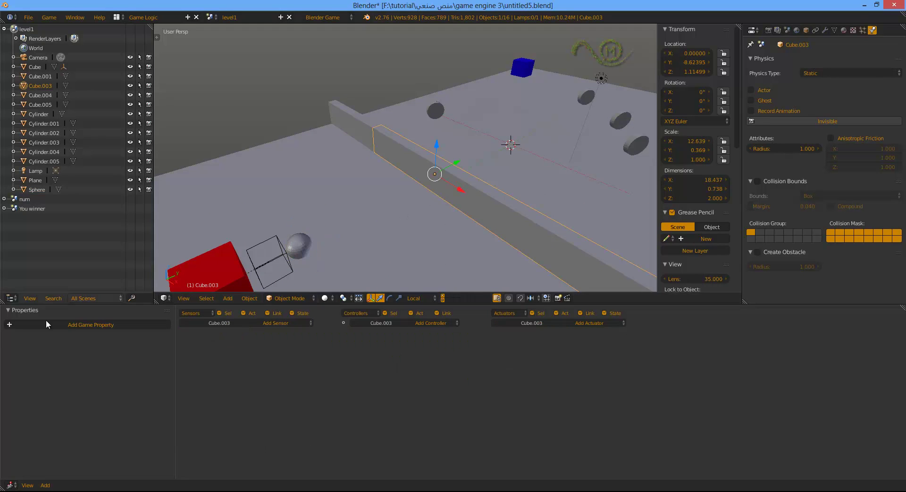
{"action": "left_click", "coordinate": [72, 324]}
{"action": "left_click", "coordinate": [29, 341]}
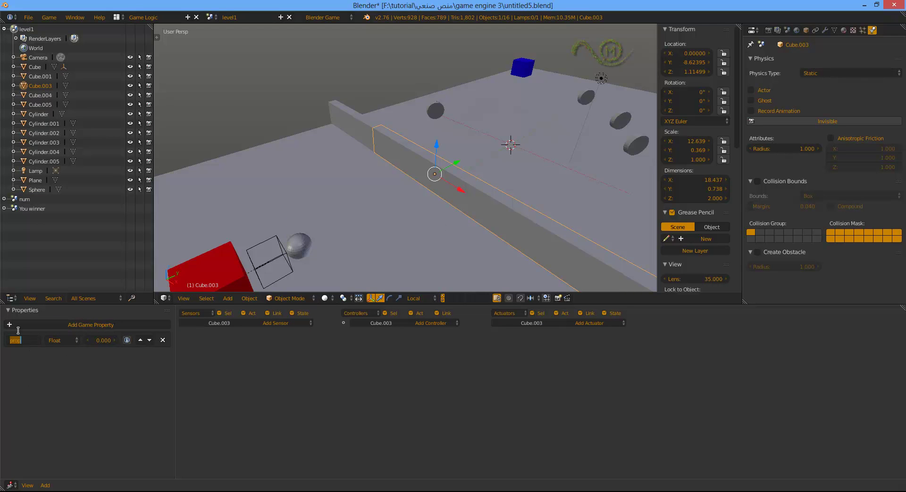
{"action": "type", "text": "wa"}
{"action": "key", "text": "Return"}
{"action": "left_click", "coordinate": [73, 340]}
{"action": "left_click", "coordinate": [70, 318]}
{"action": "scroll", "coordinate": [254, 235], "scroll_direction": "down", "scroll_amount": 5}
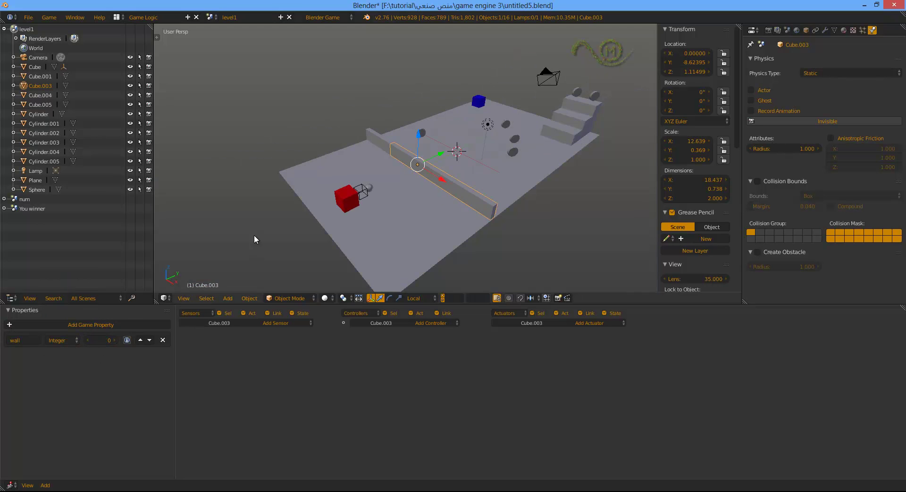
{"action": "scroll", "coordinate": [347, 203], "scroll_direction": "up", "scroll_amount": 3}
Step: Set the sphere's Collision sensor to detect 'wall' and link it to End Object
{"action": "right_click", "coordinate": [339, 217]}
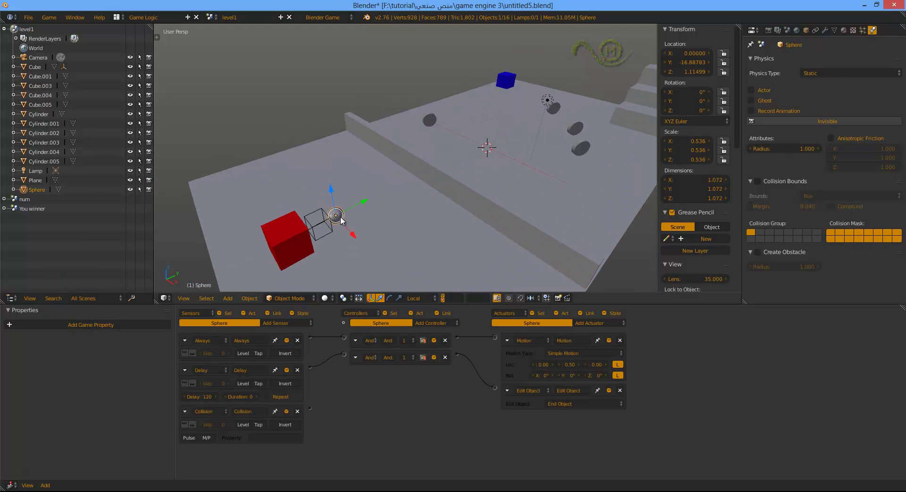
{"action": "left_click", "coordinate": [271, 436]}
{"action": "type", "text": "wall"}
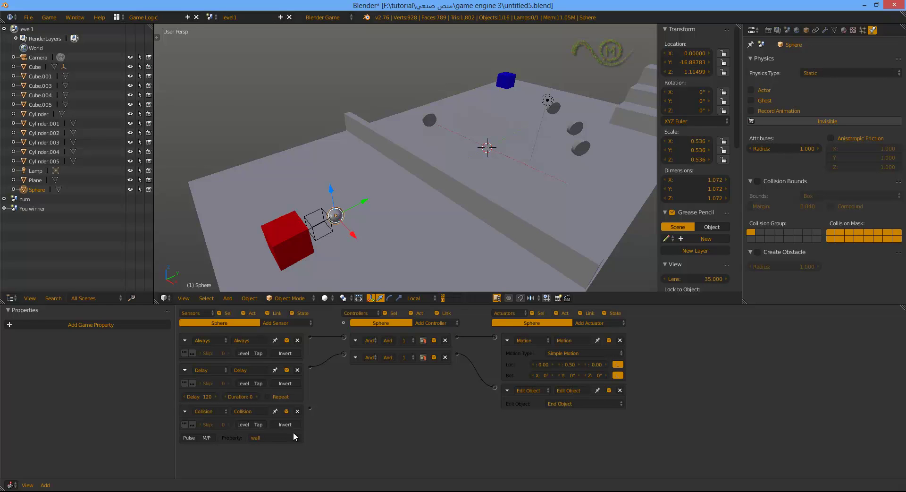
{"action": "left_click_drag", "start_coordinate": [309, 410], "coordinate": [496, 387]}
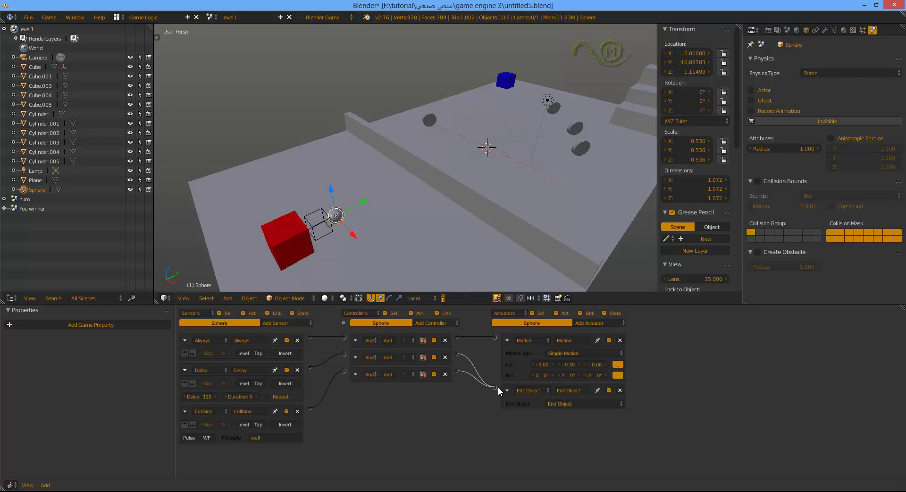
{"action": "key", "text": "p"}
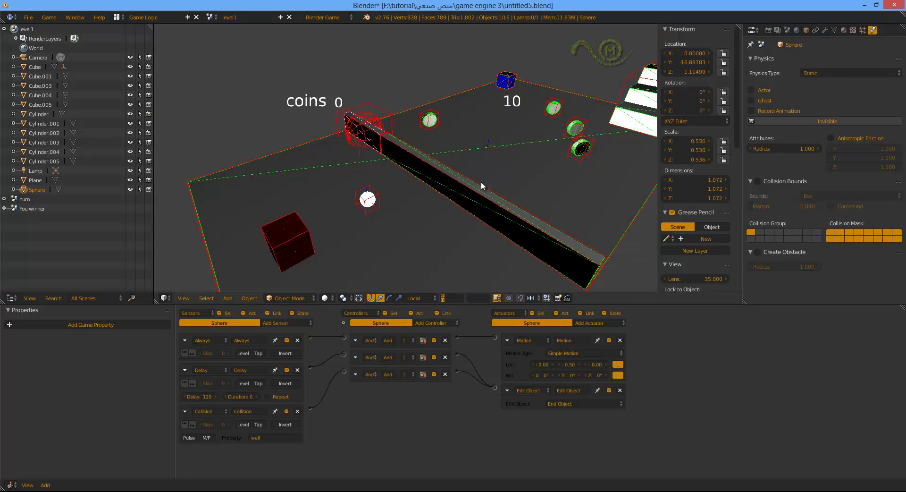
{"action": "key", "text": "Escape"}
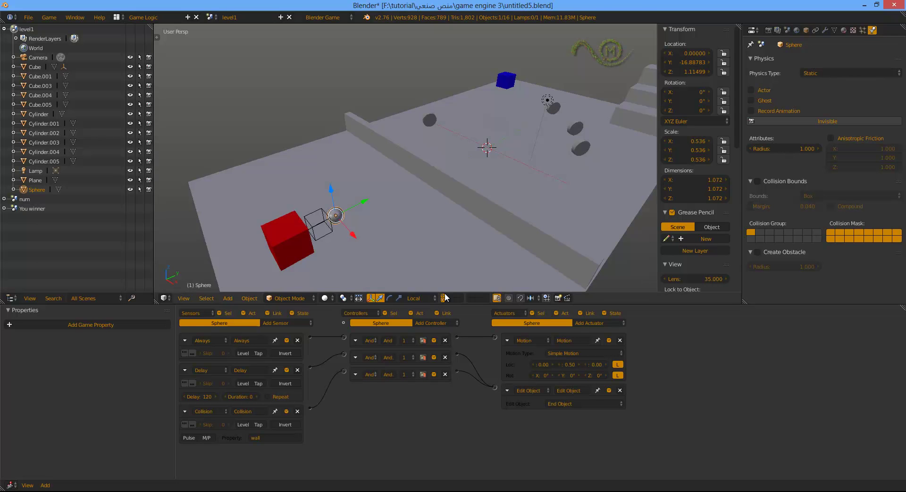
{"action": "key", "text": "p"}
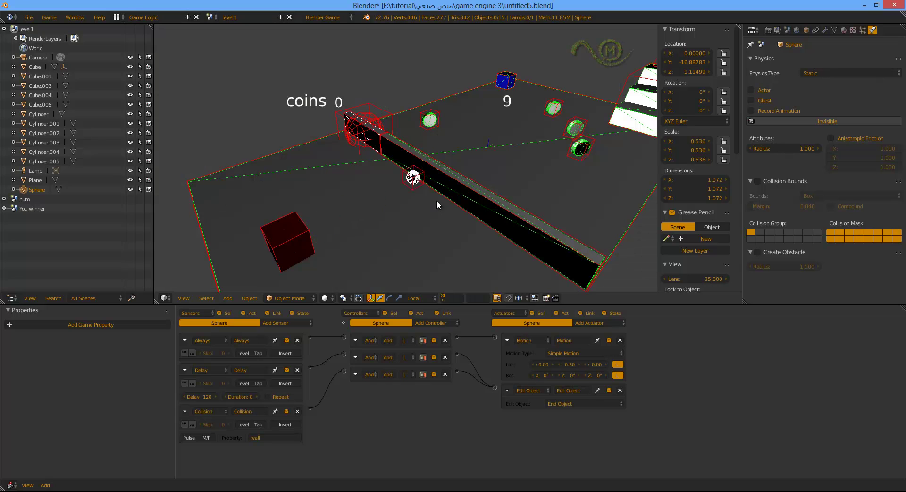
{"action": "key", "text": "Escape"}
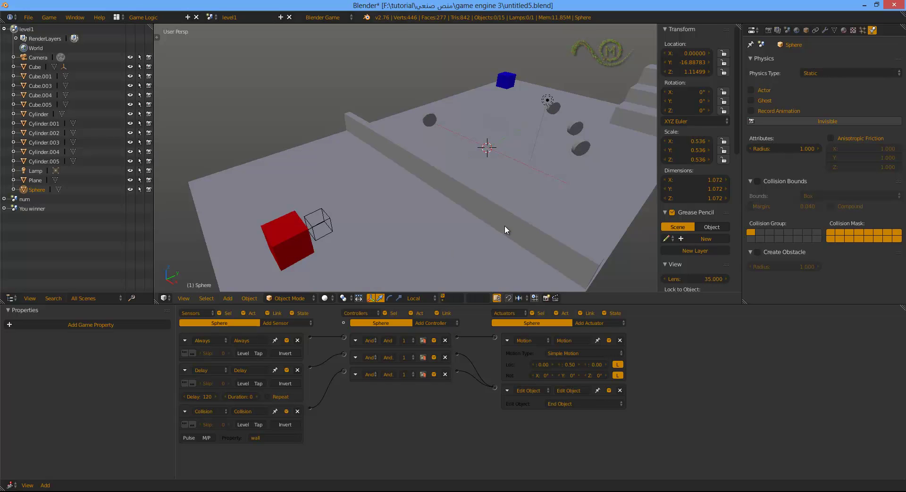
{"action": "right_click", "coordinate": [505, 226]}
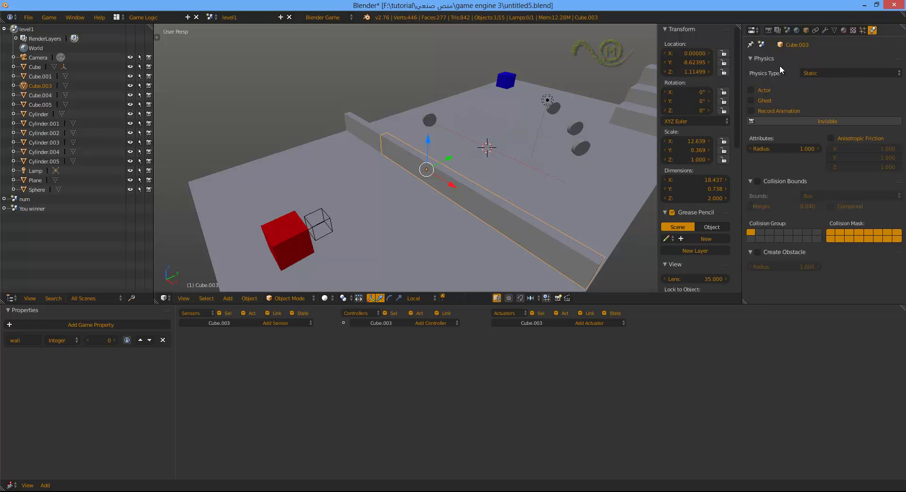
{"action": "left_click", "coordinate": [751, 90]}
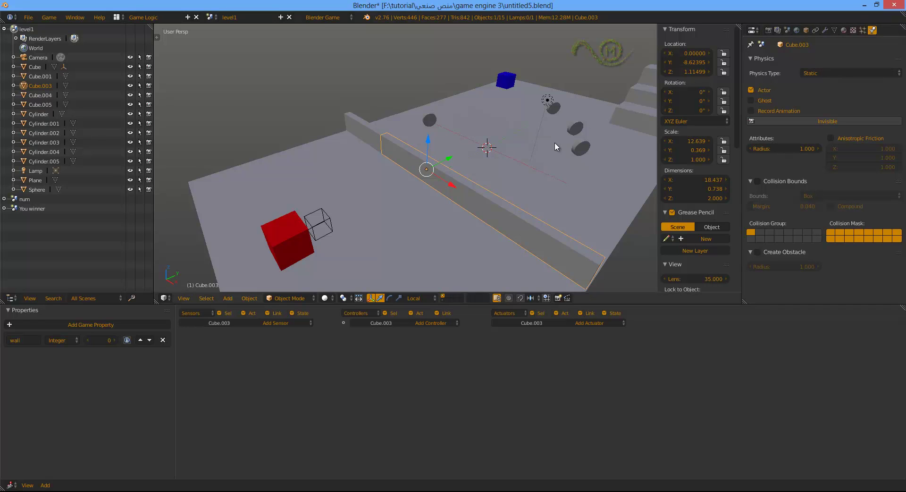
{"action": "key", "text": "p"}
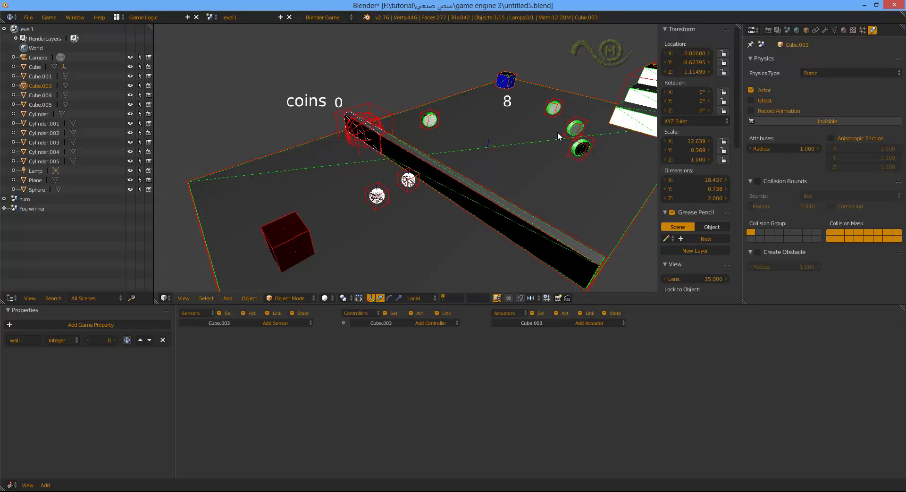
{"action": "key", "text": "Escape"}
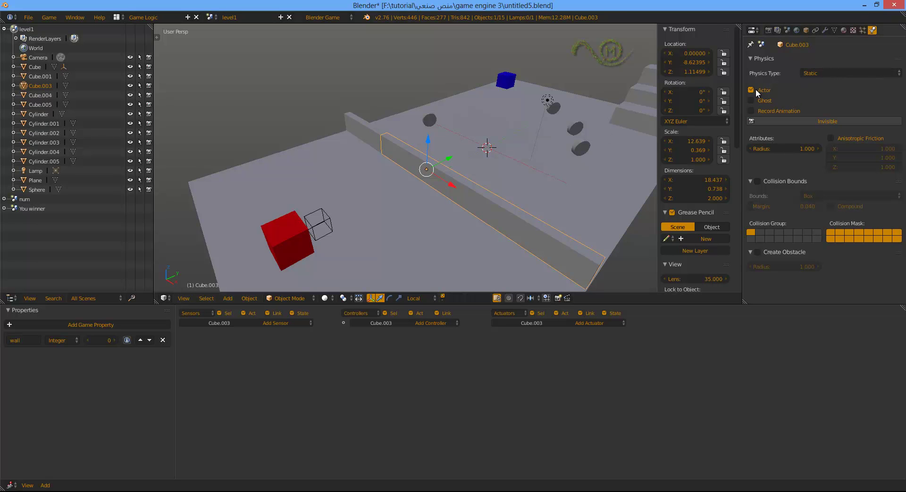
{"action": "left_click", "coordinate": [751, 90]}
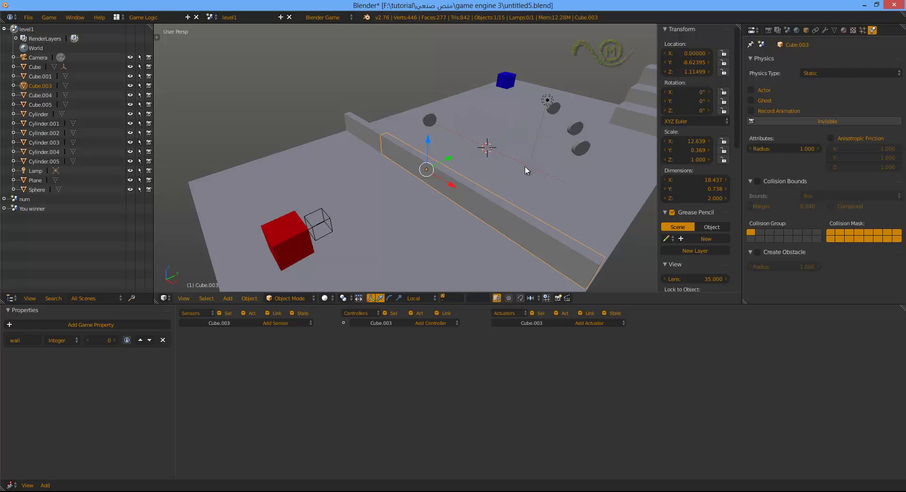
Step: Make the long wall Cube.003 a Dynamic physics body with Convex Hull collision bounds
{"action": "left_click", "coordinate": [877, 59]}
{"action": "left_click", "coordinate": [775, 58]}
{"action": "left_click", "coordinate": [835, 72]}
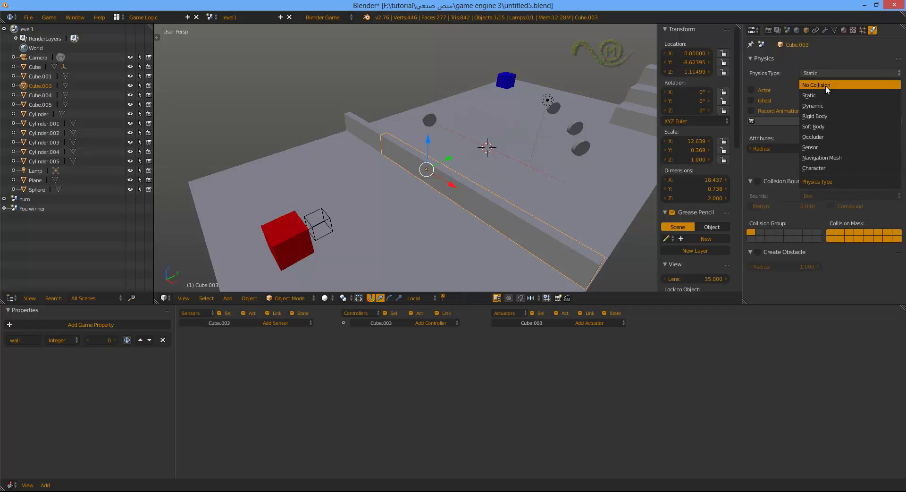
{"action": "left_click", "coordinate": [819, 107]}
{"action": "scroll", "coordinate": [457, 162], "scroll_direction": "down", "scroll_amount": 2}
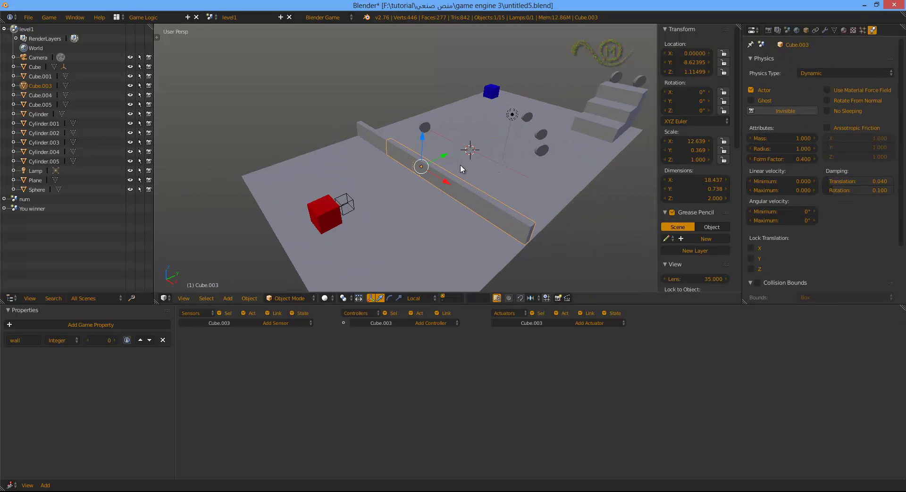
{"action": "left_click", "coordinate": [756, 282]}
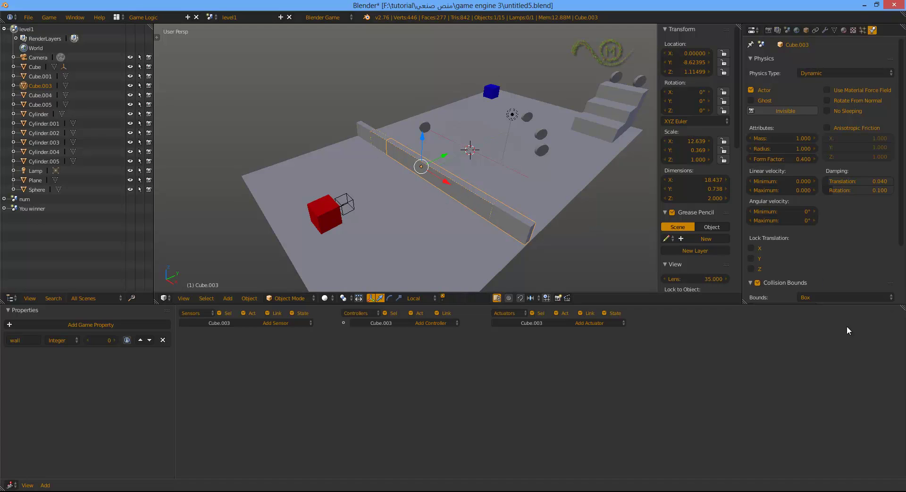
{"action": "left_click", "coordinate": [822, 299]}
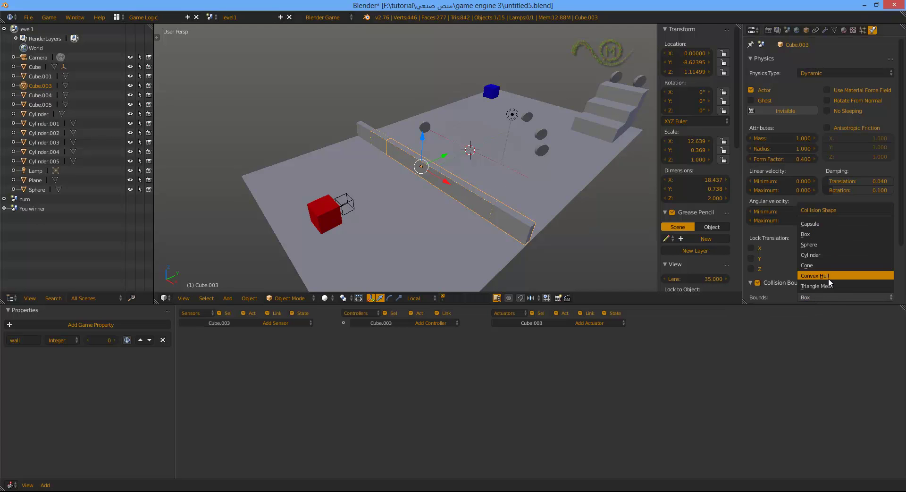
{"action": "left_click", "coordinate": [828, 276]}
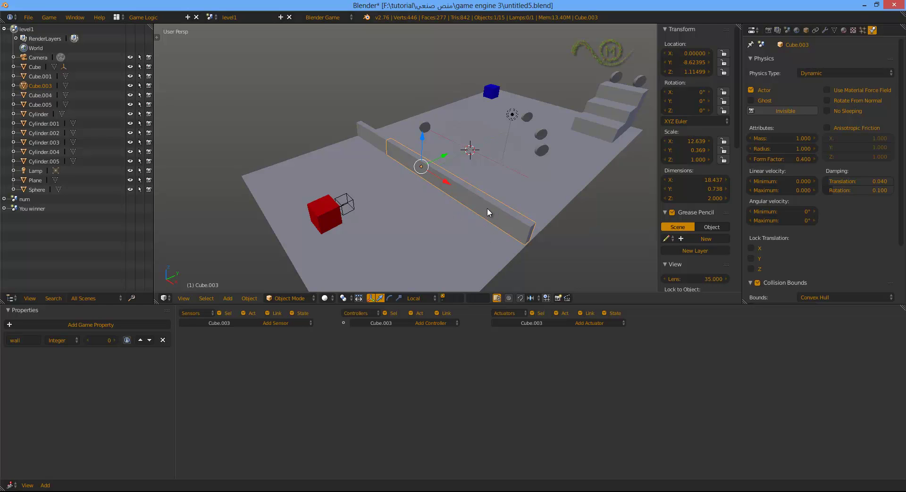
Step: Test-play the level twice, firing a ball at the long wall
{"action": "key", "text": "p"}
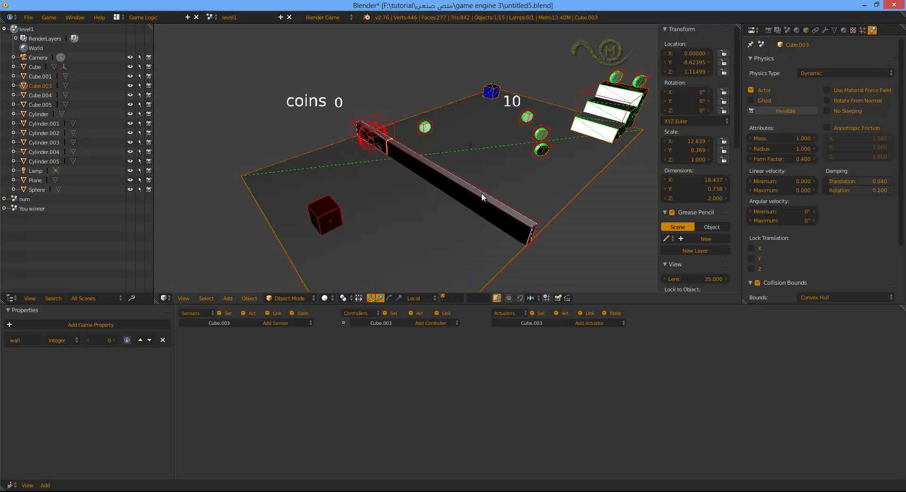
{"action": "key", "text": "space"}
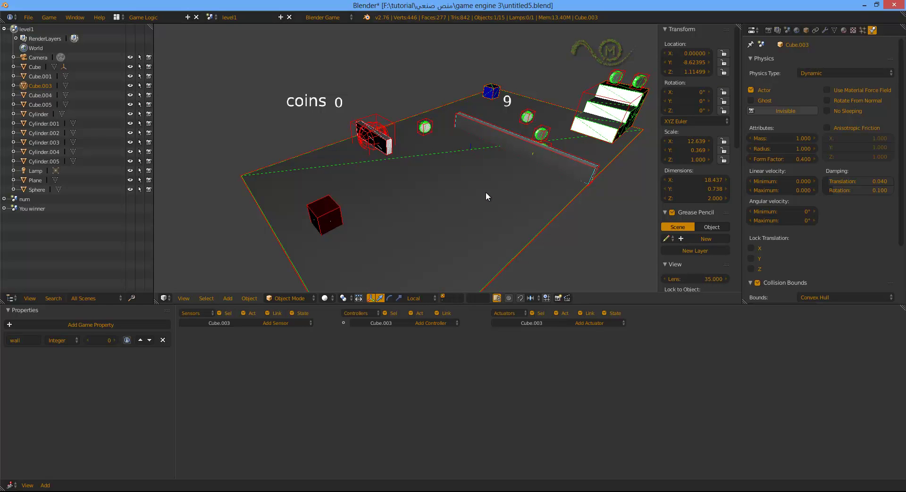
{"action": "key", "text": "Escape"}
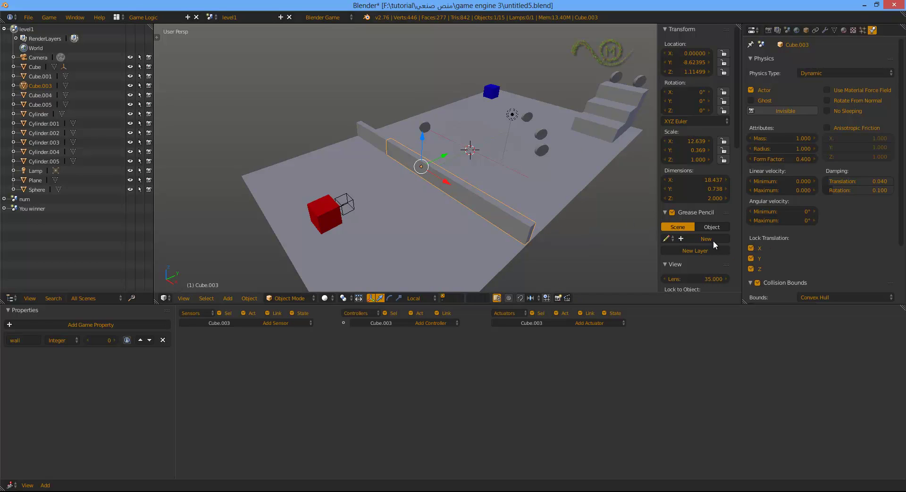
{"action": "key", "text": "p"}
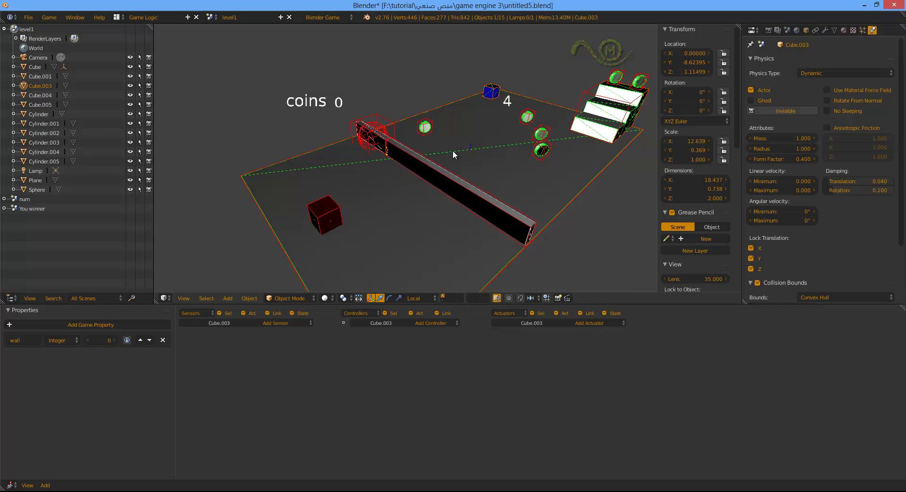
{"action": "key", "text": "Escape"}
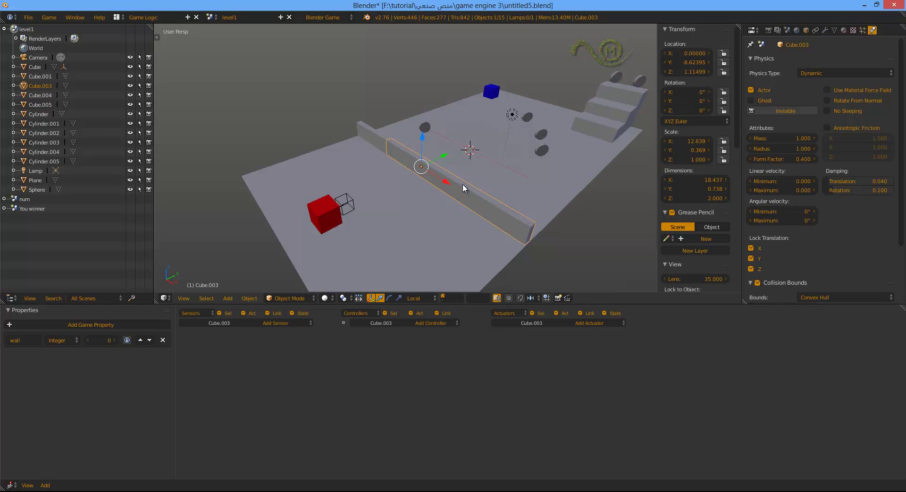
Step: Select the ground plane, test-run the level again, then select the short wall Cube.004
{"action": "key", "text": "w"}
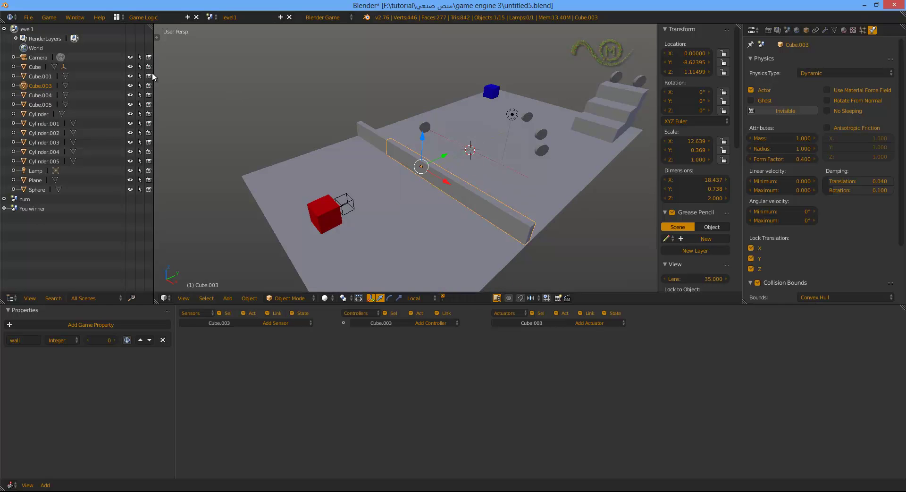
{"action": "key", "text": "w"}
{"action": "key", "text": "ctrl+z"}
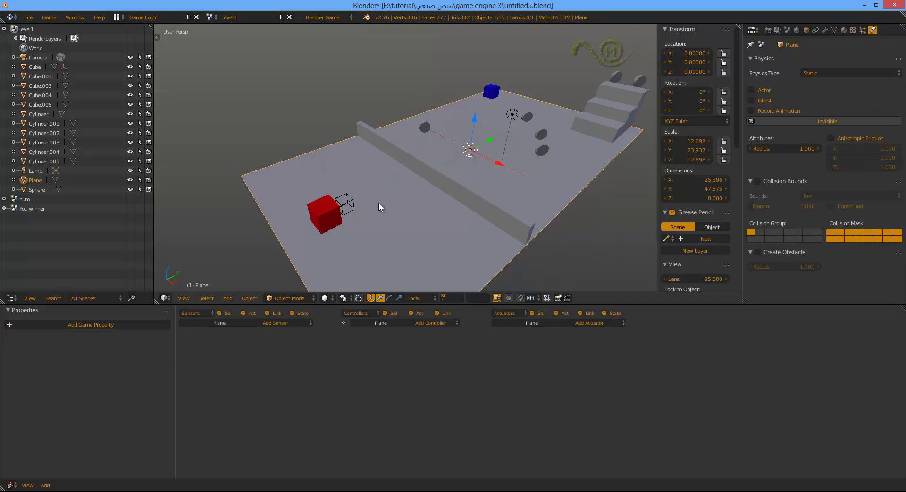
{"action": "key", "text": "w"}
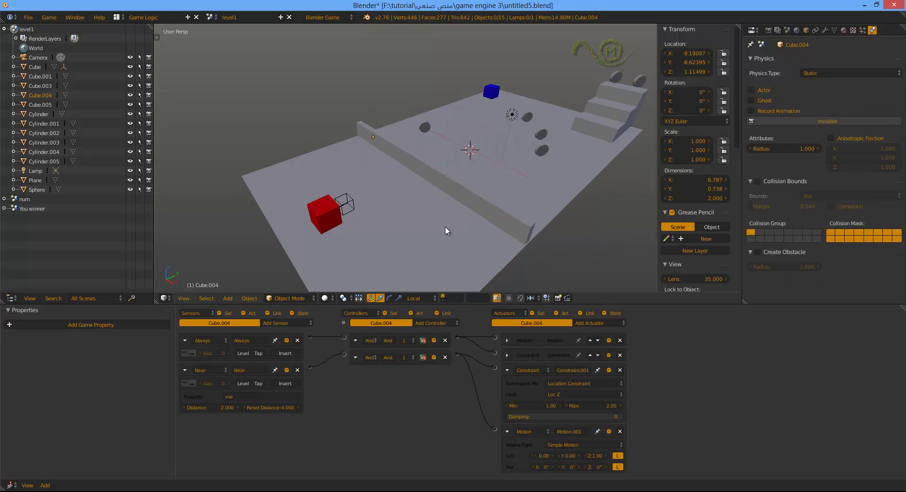
{"action": "right_click", "coordinate": [437, 219]}
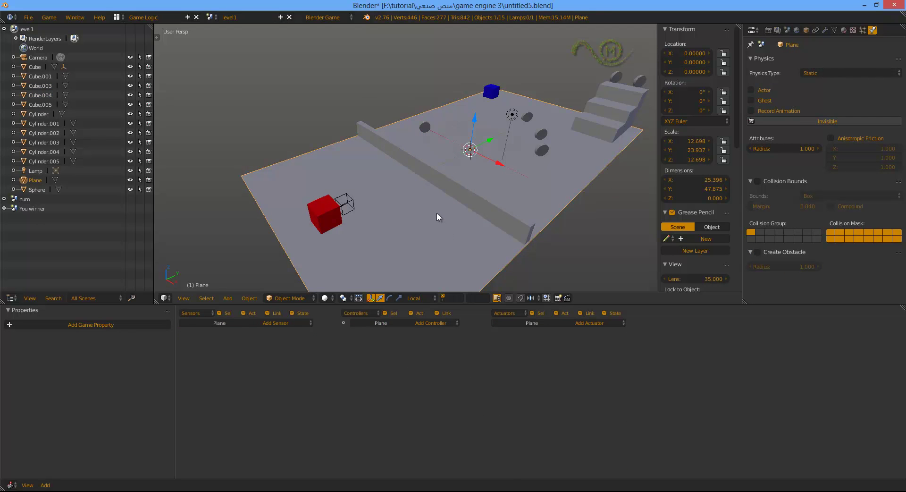
{"action": "key", "text": "p"}
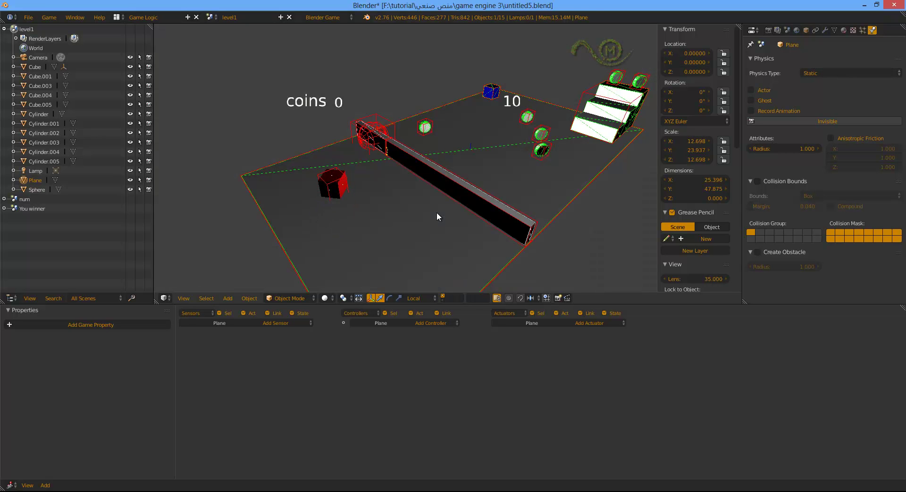
{"action": "key", "text": "Escape"}
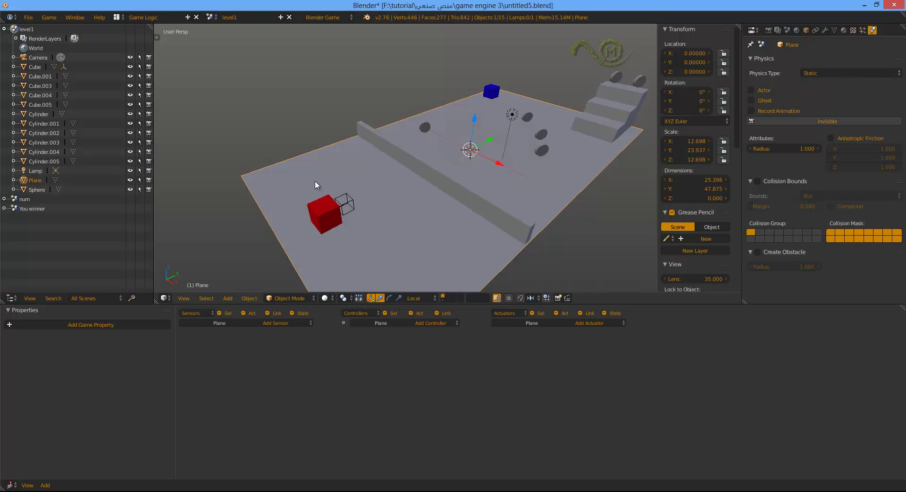
{"action": "right_click", "coordinate": [381, 139]}
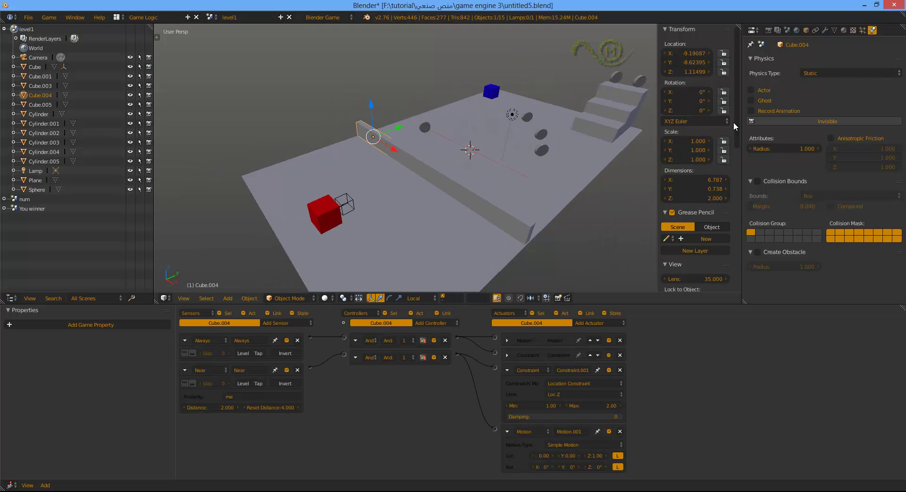
Step: Make the short wall Cube.004 a Dynamic body and test-run the game
{"action": "scroll", "coordinate": [397, 117], "scroll_direction": "up", "scroll_amount": 2}
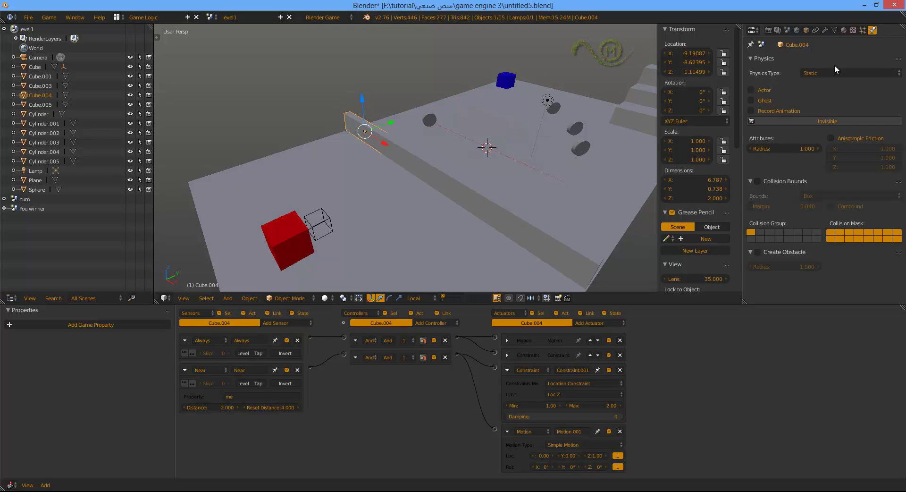
{"action": "left_click", "coordinate": [821, 73]}
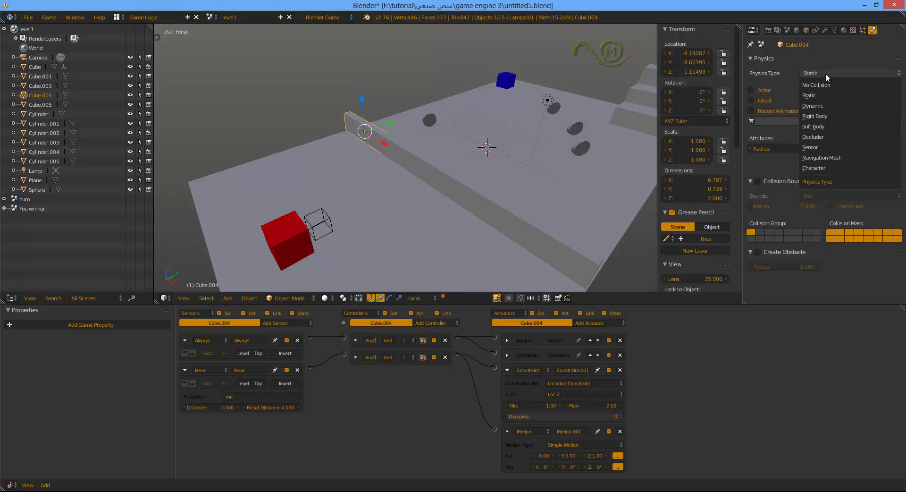
{"action": "left_click", "coordinate": [830, 105]}
{"action": "key", "text": "p"}
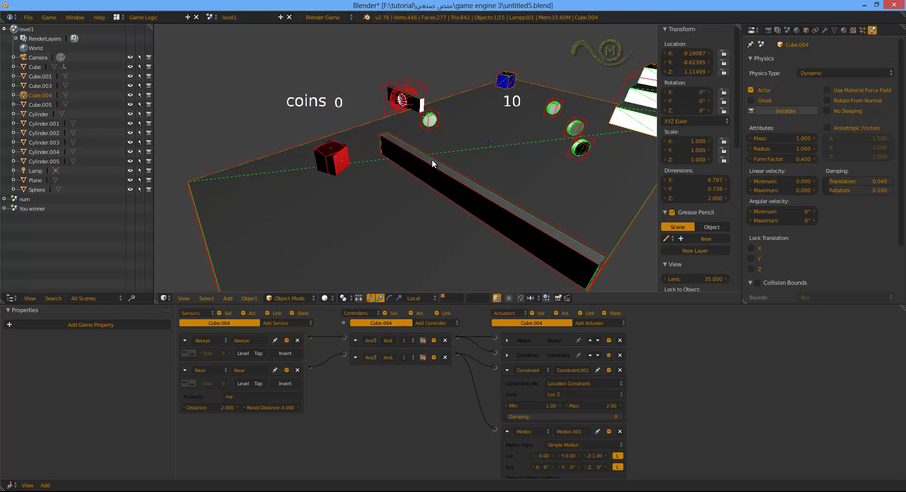
{"action": "key", "text": "Escape"}
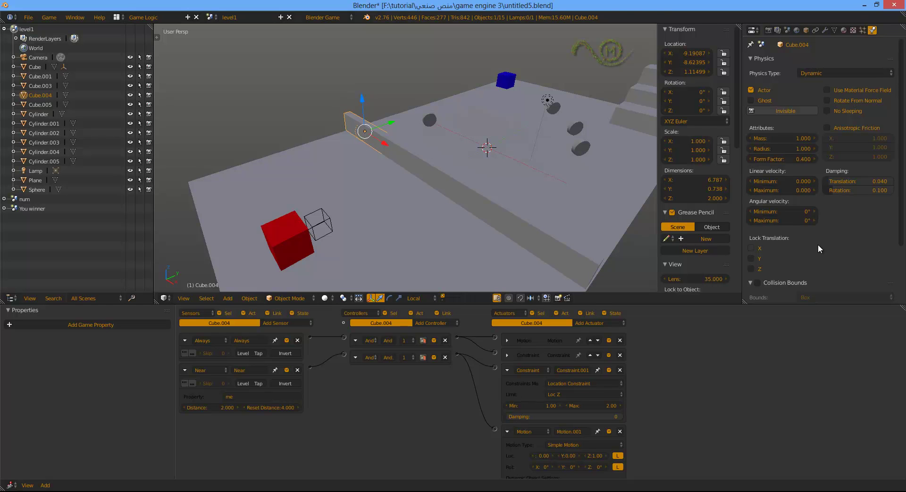
Step: Lock the short wall's translation on X and Y and test again
{"action": "left_click", "coordinate": [751, 248]}
{"action": "left_click", "coordinate": [751, 258]}
{"action": "key", "text": "p"}
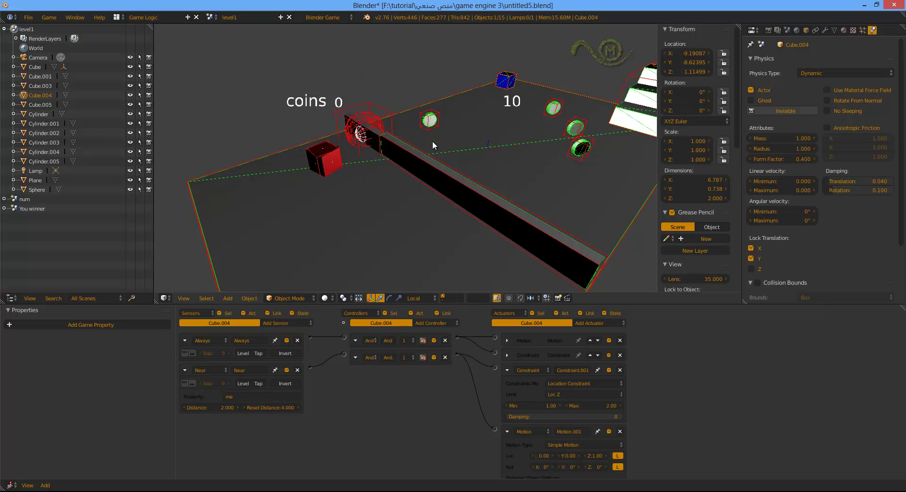
{"action": "key", "text": "Escape"}
Step: Set the short wall's physics type back to Static
{"action": "left_click", "coordinate": [809, 73]}
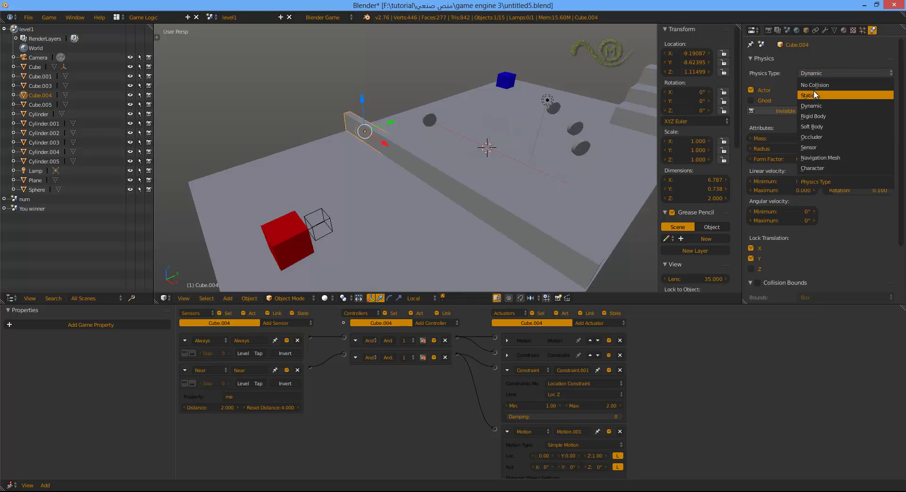
{"action": "left_click", "coordinate": [814, 95]}
{"action": "scroll", "coordinate": [381, 122], "scroll_direction": "up", "scroll_amount": 5}
{"action": "scroll", "coordinate": [383, 127], "scroll_direction": "down", "scroll_amount": 5}
{"action": "scroll", "coordinate": [384, 135], "scroll_direction": "up", "scroll_amount": 2}
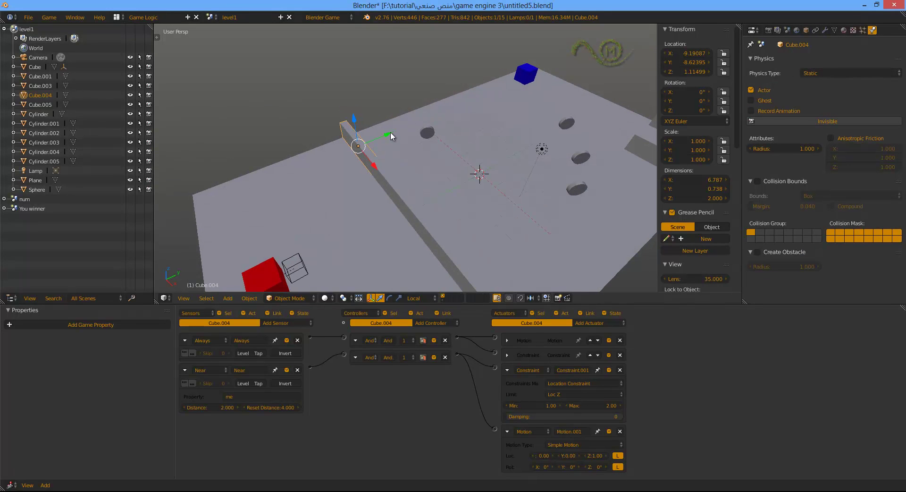
Step: Duplicate the short wall in place and widen the copy slightly along Y
{"action": "key", "text": "shift+d"}
{"action": "right_click", "coordinate": [415, 101]}
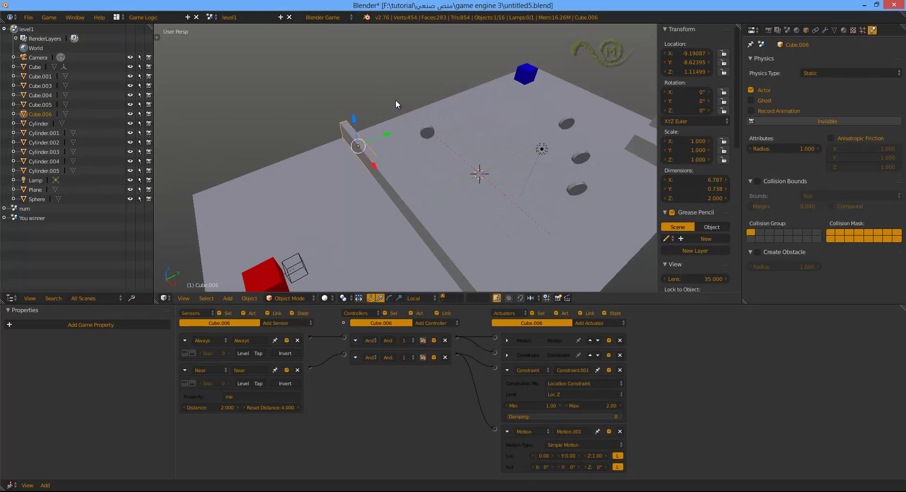
{"action": "key", "text": "s"}
{"action": "key", "text": "y"}
{"action": "left_click", "coordinate": [406, 98]}
Step: Select Cube.006 and add a game property named door
{"action": "scroll", "coordinate": [407, 112], "scroll_direction": "up", "scroll_amount": 5}
{"action": "right_click", "coordinate": [536, 115]}
{"action": "right_click", "coordinate": [452, 74]}
{"action": "scroll", "coordinate": [438, 94], "scroll_direction": "down", "scroll_amount": 4}
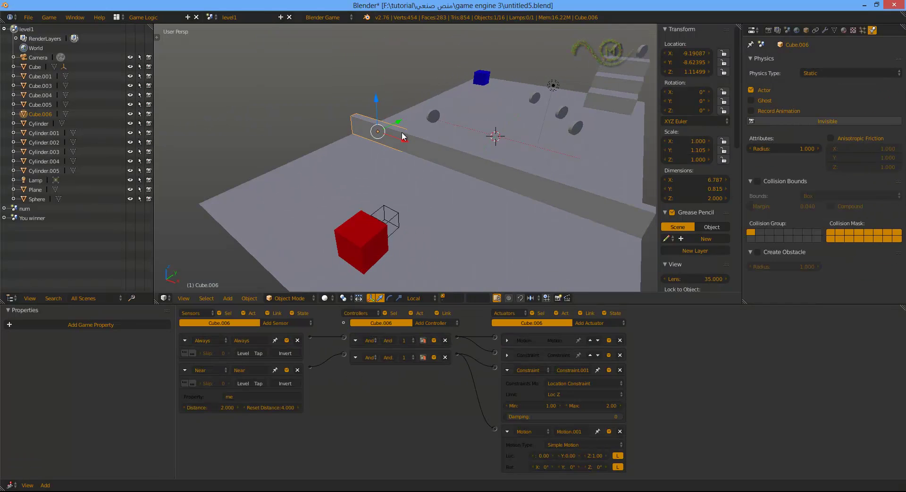
{"action": "scroll", "coordinate": [461, 163], "scroll_direction": "up", "scroll_amount": 2}
{"action": "scroll", "coordinate": [393, 138], "scroll_direction": "down", "scroll_amount": 2}
{"action": "left_click", "coordinate": [110, 324]}
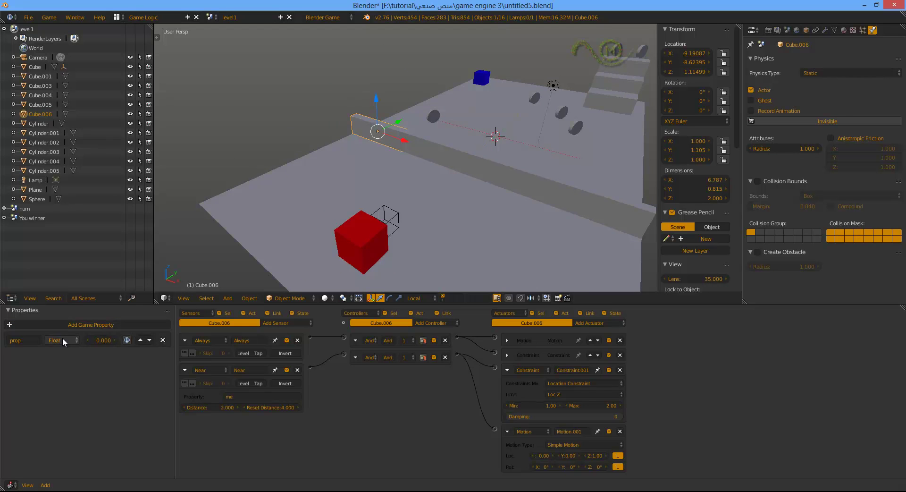
{"action": "type", "text": "door"}
{"action": "key", "text": "Return"}
Step: Delete Cube.006's four actuators, two And controllers, and Always and Near sensors
{"action": "left_click", "coordinate": [619, 430]}
{"action": "left_click", "coordinate": [620, 355]}
{"action": "left_click", "coordinate": [620, 355]}
{"action": "left_click", "coordinate": [620, 340]}
{"action": "left_click", "coordinate": [445, 339]}
{"action": "left_click", "coordinate": [445, 339]}
{"action": "left_click", "coordinate": [297, 339]}
{"action": "left_click", "coordinate": [297, 340]}
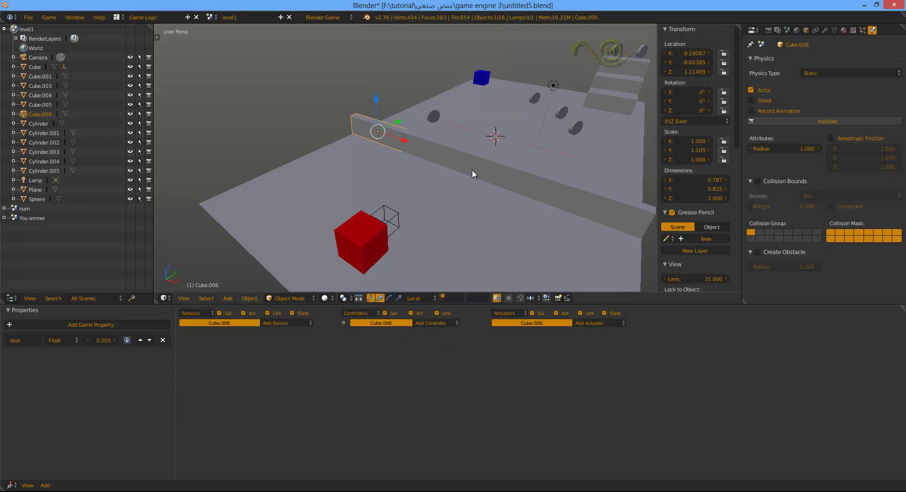
{"action": "mouse_move", "coordinate": [454, 198]}
{"action": "middle_mouse_down"}
{"action": "mouse_move", "coordinate": [423, 212]}
{"action": "mouse_move", "coordinate": [420, 237]}
{"action": "middle_mouse_up"}
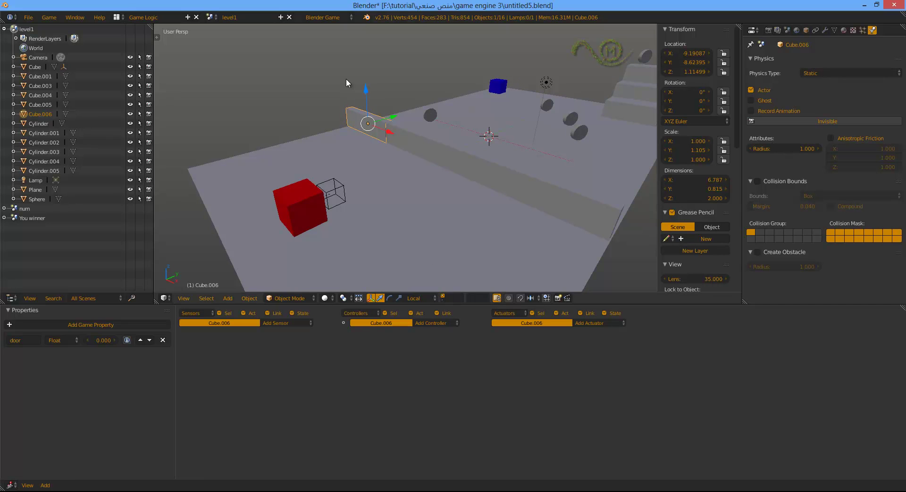
Step: Make Cube.006 a Dynamic body with translation locked on X, Y and Z
{"action": "left_click", "coordinate": [818, 76]}
{"action": "left_click", "coordinate": [819, 107]}
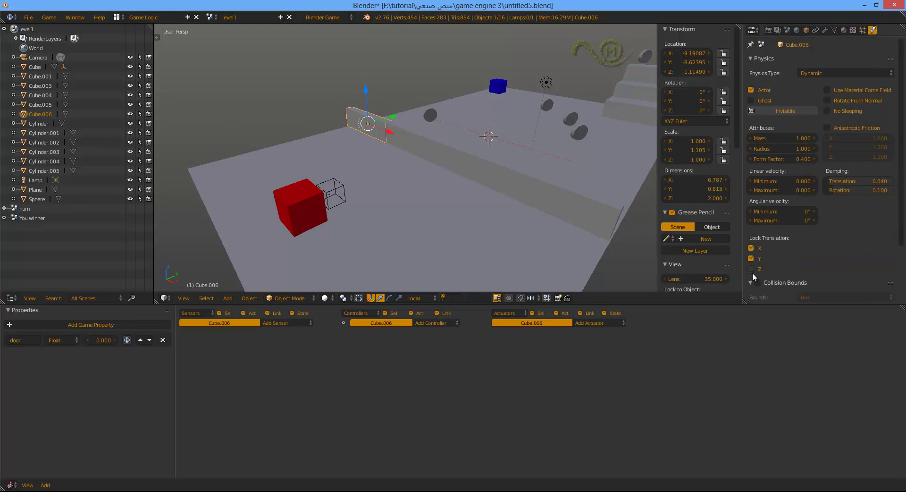
{"action": "left_click", "coordinate": [751, 247]}
{"action": "left_click", "coordinate": [752, 258]}
{"action": "left_click", "coordinate": [752, 248]}
{"action": "left_click", "coordinate": [751, 269]}
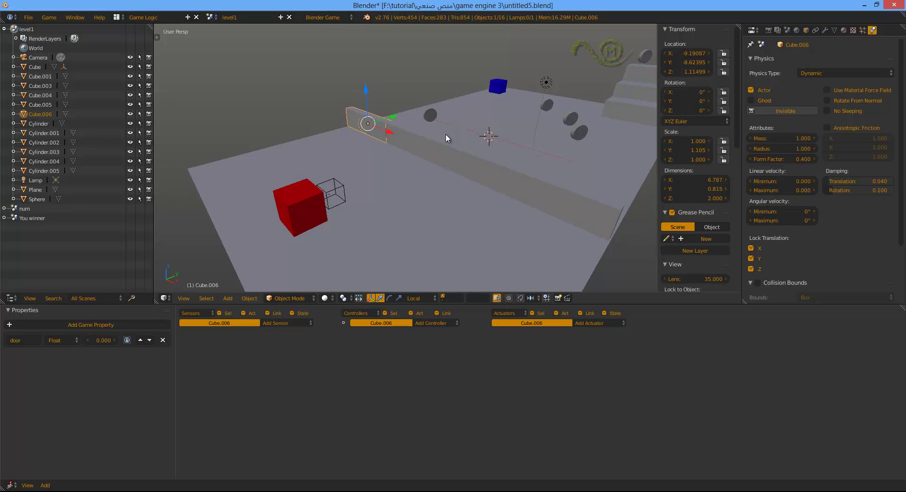
Step: Give Cube.006 Box collision bounds and show the sphere's layer
{"action": "scroll", "coordinate": [362, 138], "scroll_direction": "up", "scroll_amount": 2}
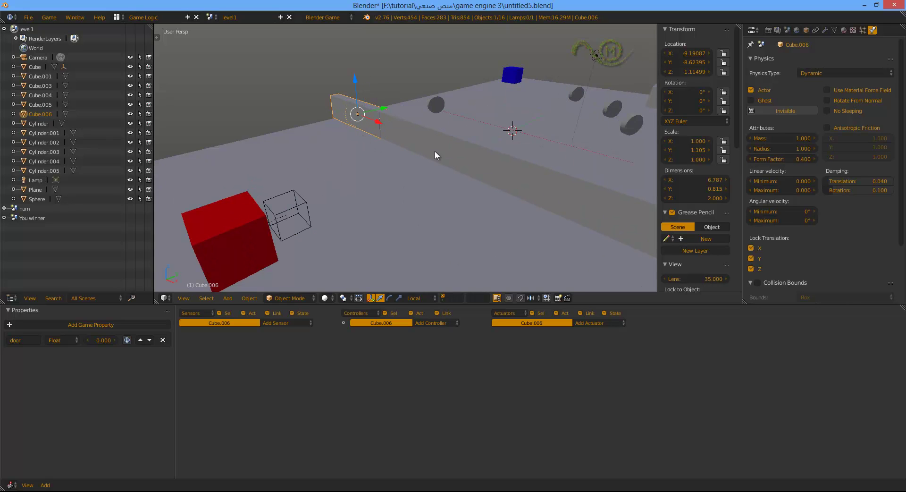
{"action": "left_click", "coordinate": [757, 283]}
{"action": "left_click", "coordinate": [443, 299]}
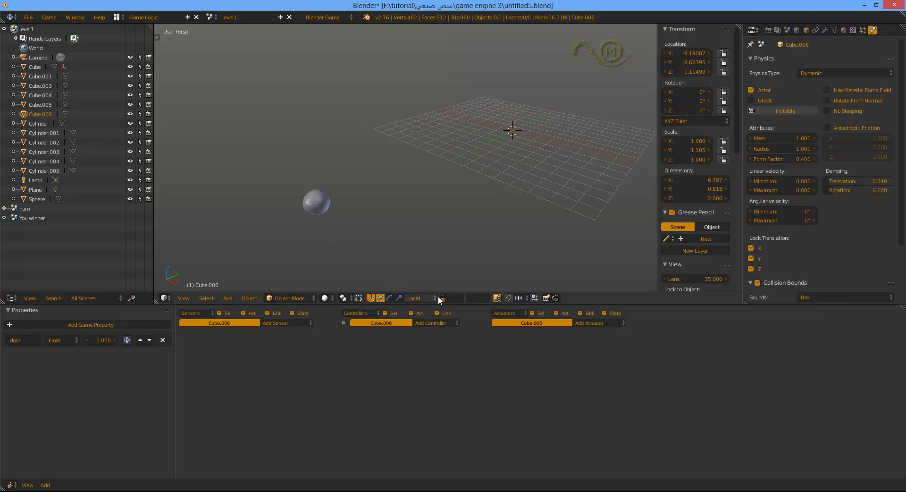
Step: Add a sphere Collision sensor for the 'door' property and wire it to End Object
{"action": "left_click", "coordinate": [442, 295], "text": "shift"}
{"action": "right_click", "coordinate": [312, 200]}
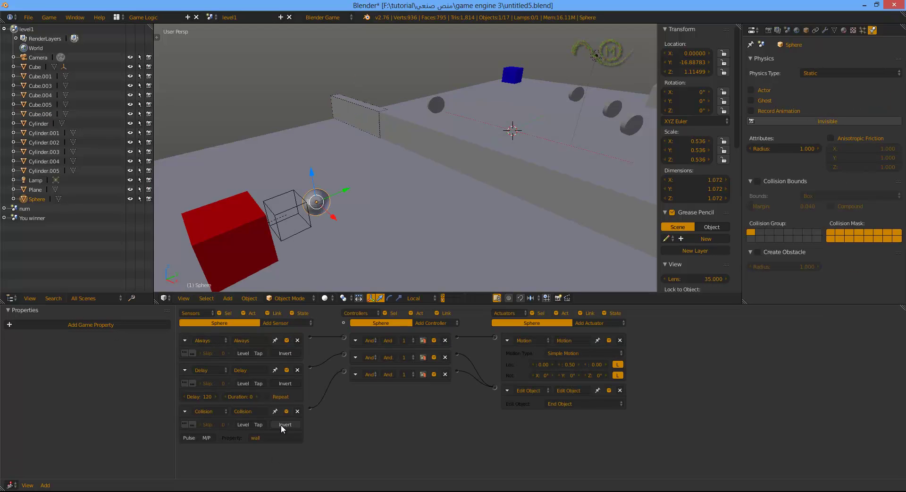
{"action": "left_click", "coordinate": [281, 323]}
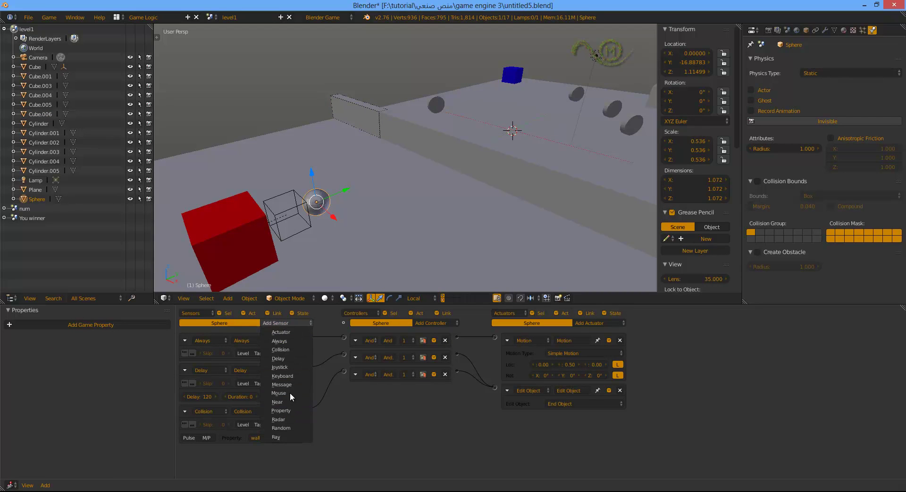
{"action": "left_click", "coordinate": [287, 349]}
{"action": "left_click", "coordinate": [250, 464]}
{"action": "type", "text": "door"}
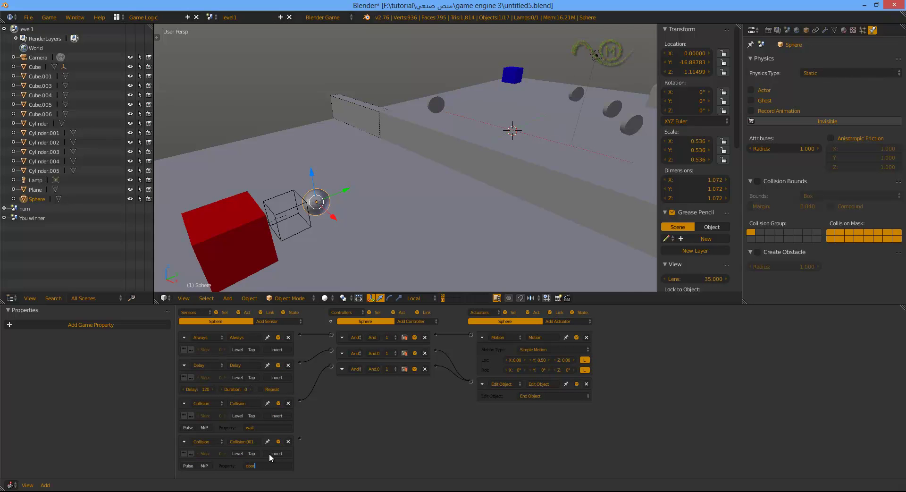
{"action": "left_click_drag", "start_coordinate": [361, 438], "coordinate": [469, 380]}
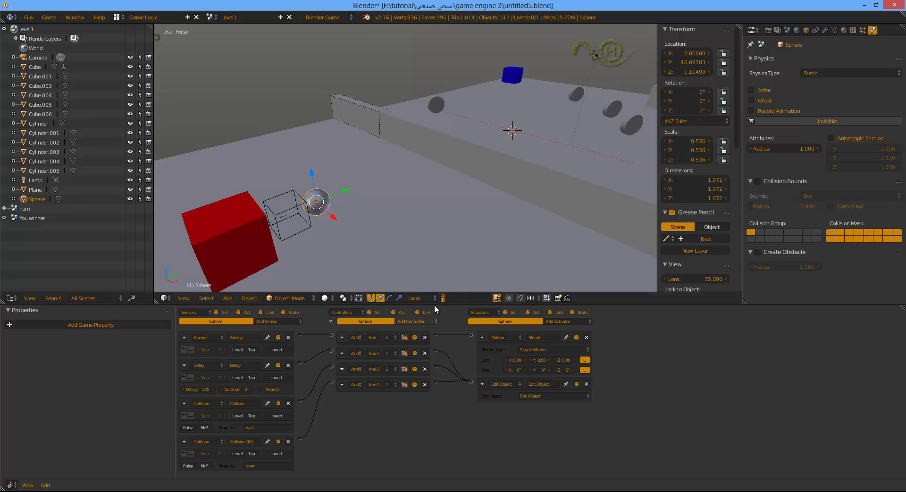
Step: Show only the main level layer and test-play the game
{"action": "key", "text": "Delete"}
{"action": "key", "text": "p"}
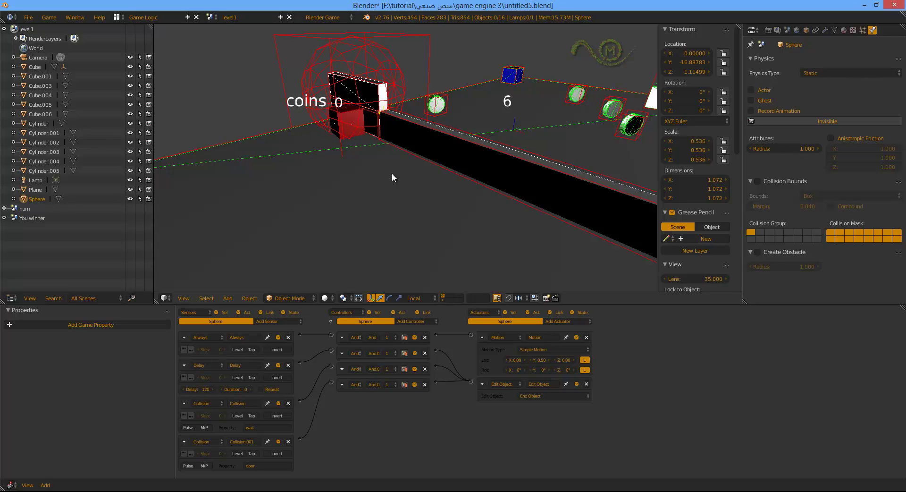
{"action": "key", "text": "Escape"}
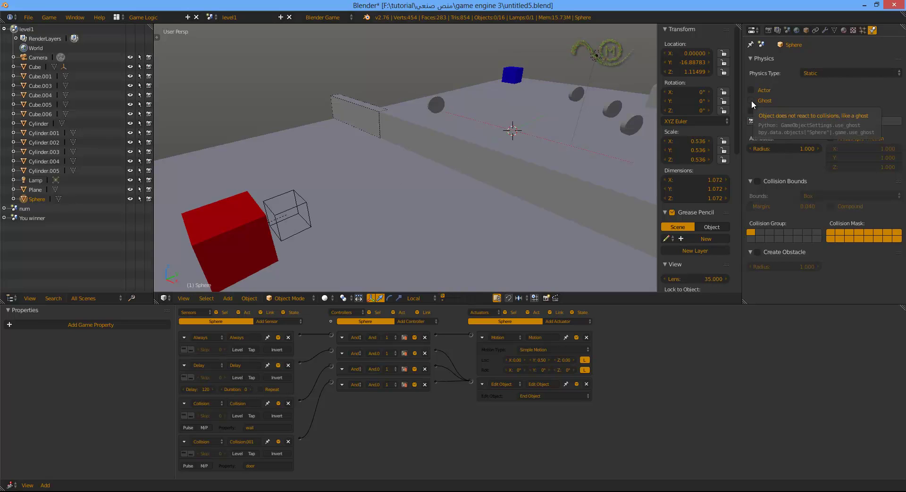
Step: Tick Ghost on Cube.006, test-run the level, then zoom out
{"action": "right_click", "coordinate": [375, 113]}
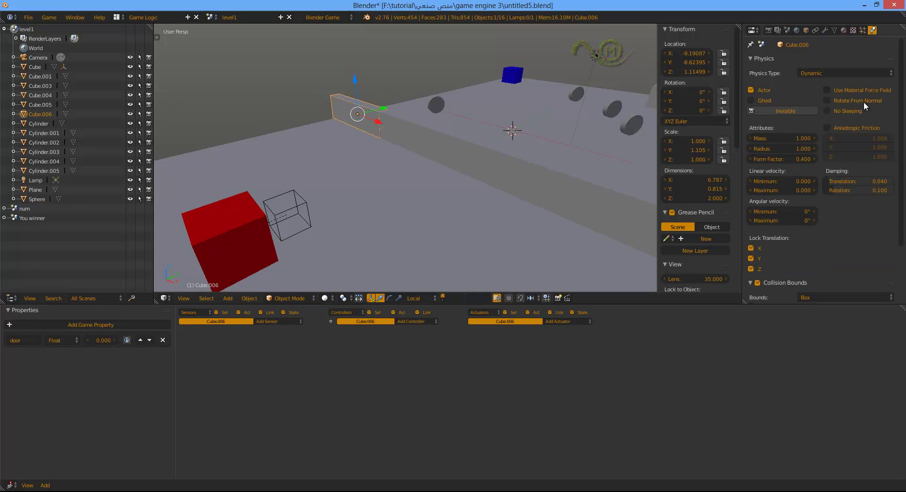
{"action": "left_click", "coordinate": [751, 101]}
{"action": "key", "text": "p"}
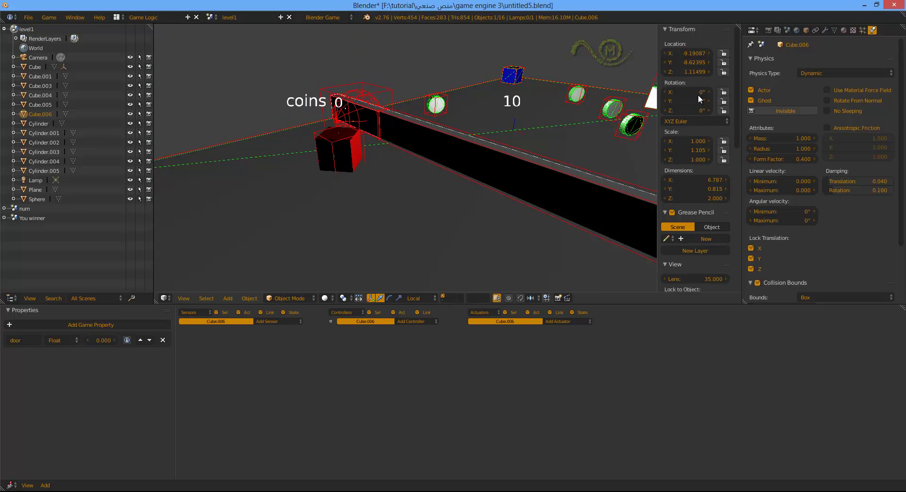
{"action": "key", "text": "Escape"}
{"action": "scroll", "coordinate": [408, 143], "scroll_direction": "down", "scroll_amount": 3}
{"action": "scroll", "coordinate": [408, 143], "scroll_direction": "down", "scroll_amount": 2}
Step: Turn off Show Physics Visualization and test-run the game
{"action": "scroll", "coordinate": [412, 156], "scroll_direction": "down", "scroll_amount": 2}
{"action": "left_click", "coordinate": [50, 17]}
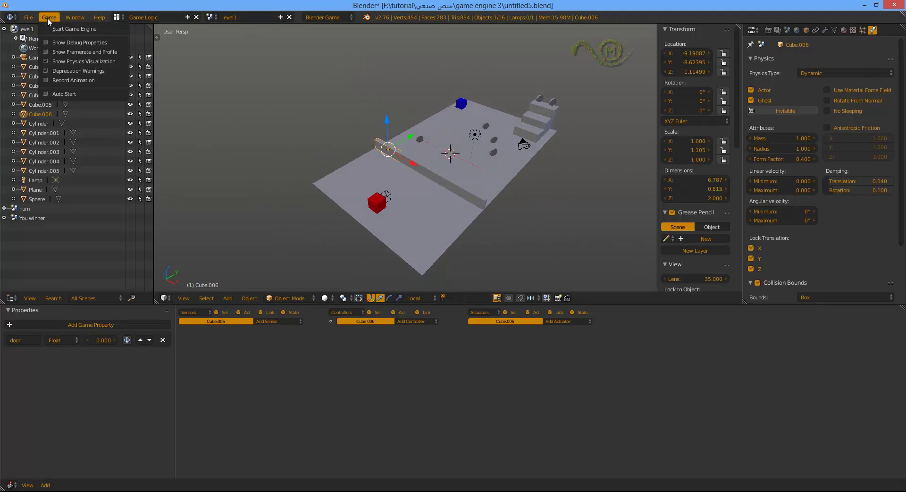
{"action": "left_click", "coordinate": [47, 58]}
{"action": "key", "text": "p"}
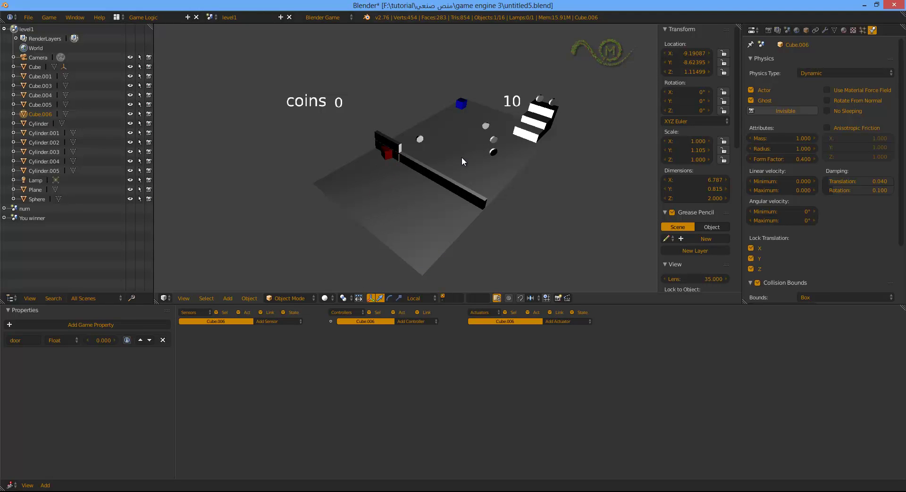
{"action": "key", "text": "Escape"}
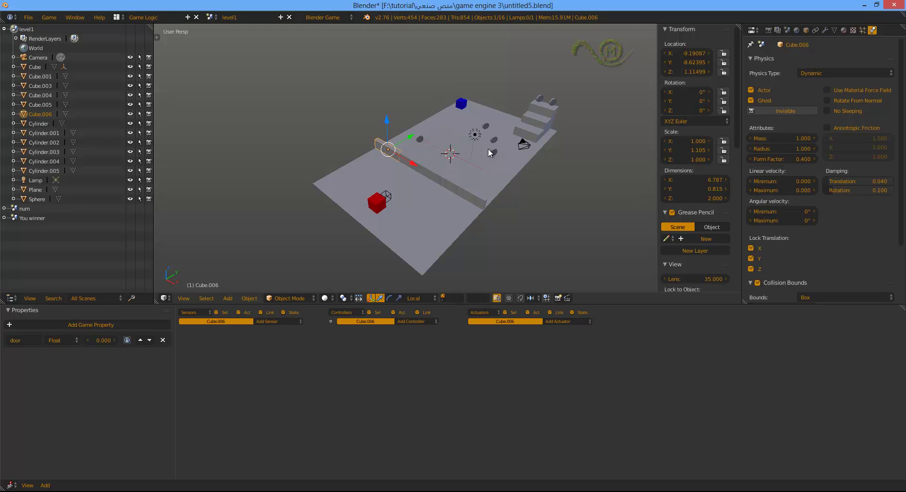
Step: Make Cube.006 Invisible, then play the level with arrow keys, collecting one coin
{"action": "left_click", "coordinate": [791, 112]}
{"action": "key", "text": "p"}
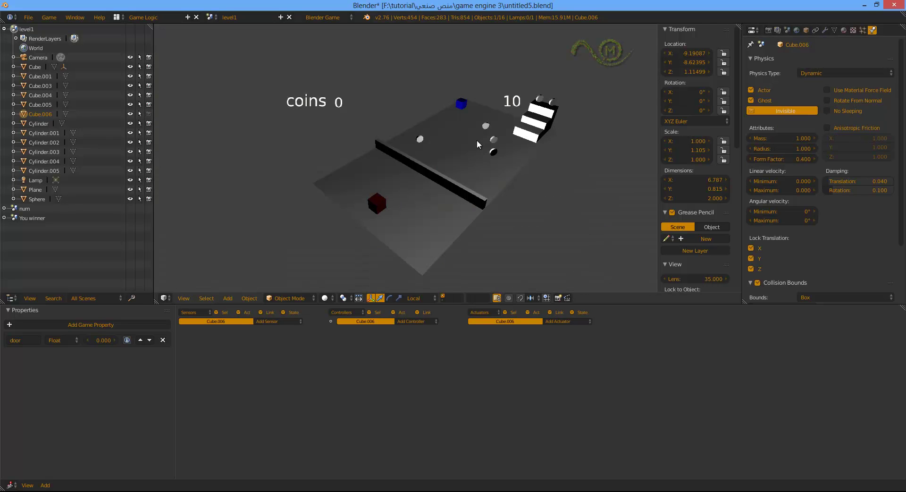
{"action": "key", "text": "Up"}
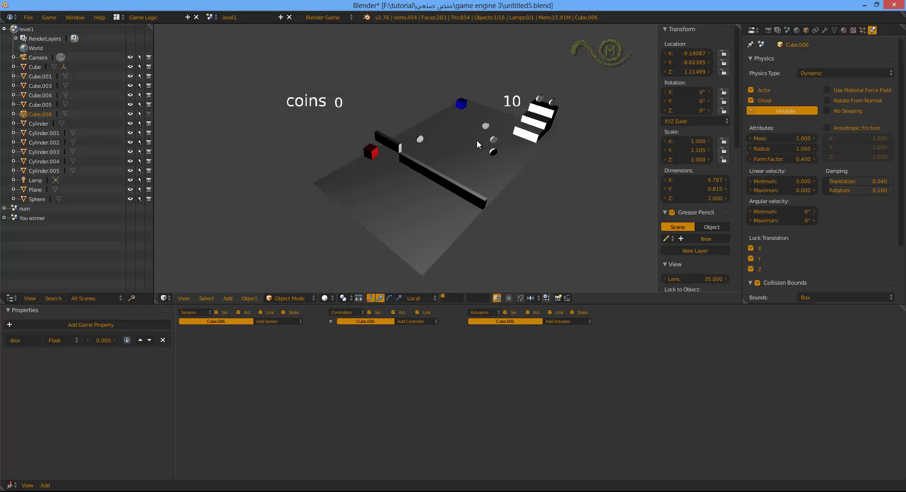
{"action": "key", "text": "Left"}
{"action": "key", "text": "Up"}
{"action": "key", "text": "Up"}
{"action": "key", "text": "Right"}
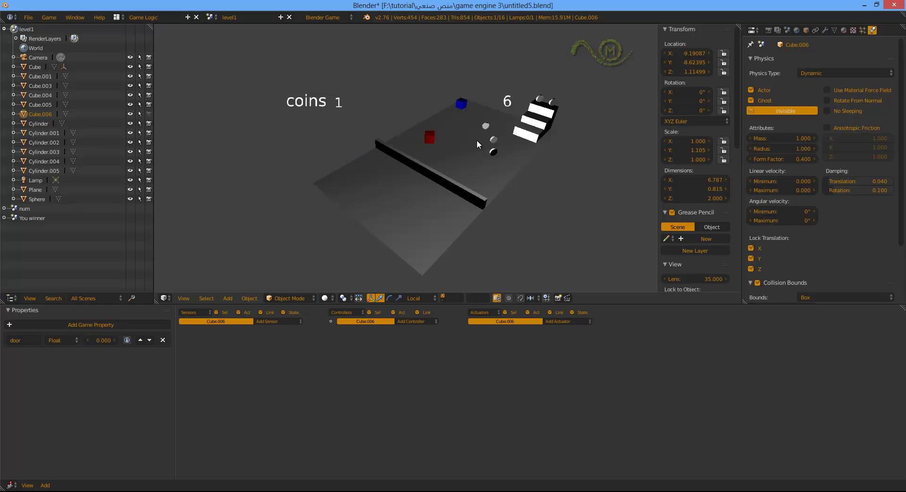
{"action": "key", "text": "Down"}
{"action": "key", "text": "Right"}
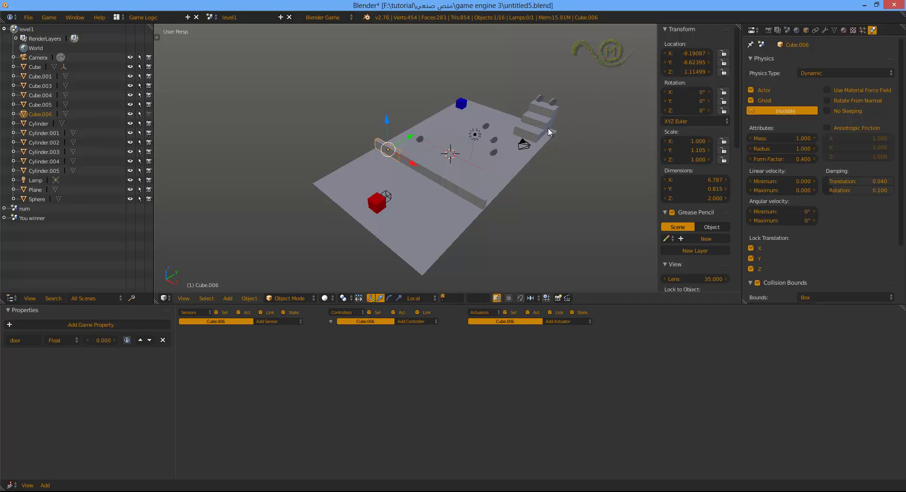
Step: Make the steps block Cube.005 a Dynamic physics object with translation locked on X, Y and Z
{"action": "right_click", "coordinate": [542, 115]}
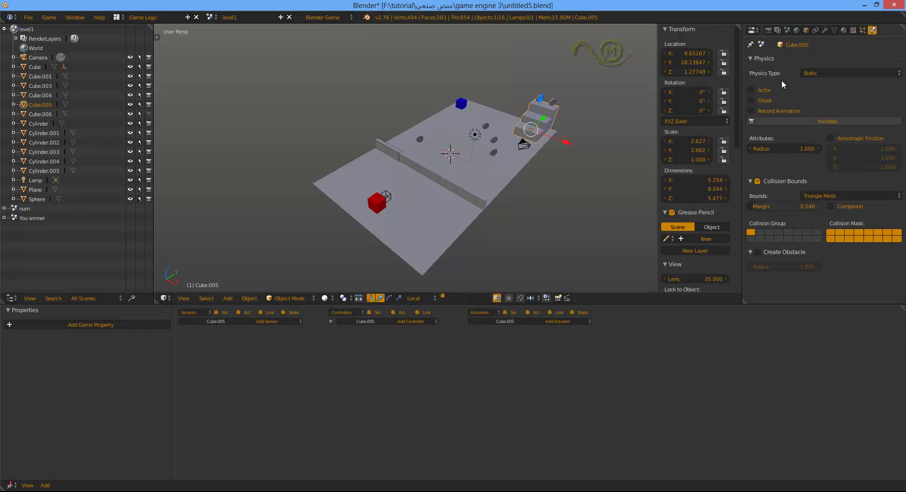
{"action": "scroll", "coordinate": [548, 140], "scroll_direction": "up", "scroll_amount": 3}
{"action": "scroll", "coordinate": [547, 140], "scroll_direction": "down", "scroll_amount": 2}
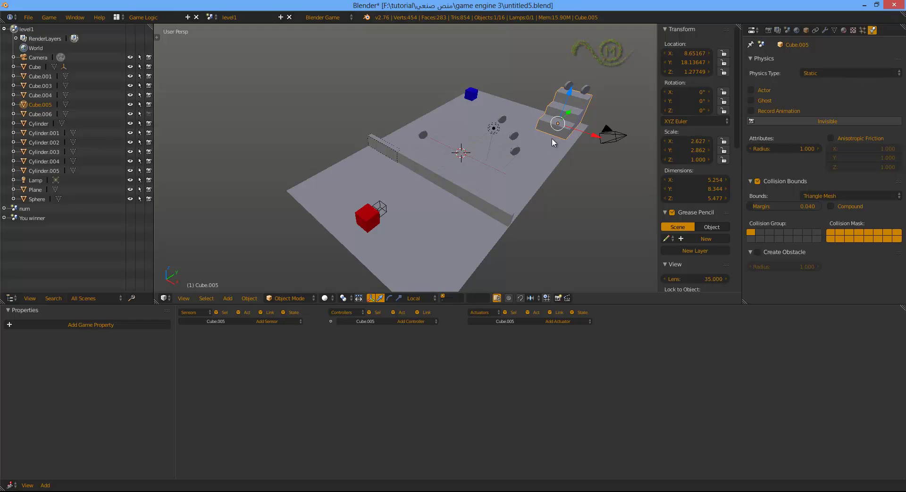
{"action": "left_click", "coordinate": [833, 73]}
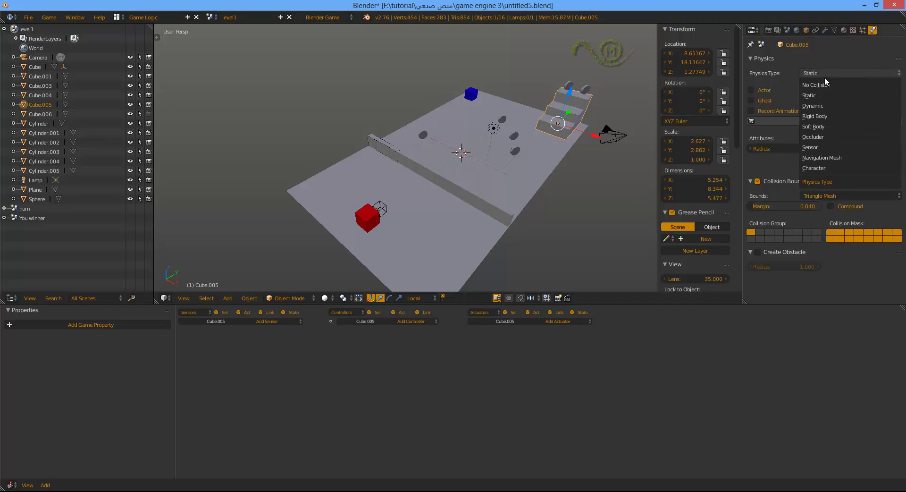
{"action": "left_click", "coordinate": [823, 106]}
{"action": "scroll", "coordinate": [813, 118], "scroll_direction": "down", "scroll_amount": 2}
{"action": "scroll", "coordinate": [803, 141], "scroll_direction": "down", "scroll_amount": 1}
{"action": "left_click_drag", "start_coordinate": [751, 191], "coordinate": [751, 212]}
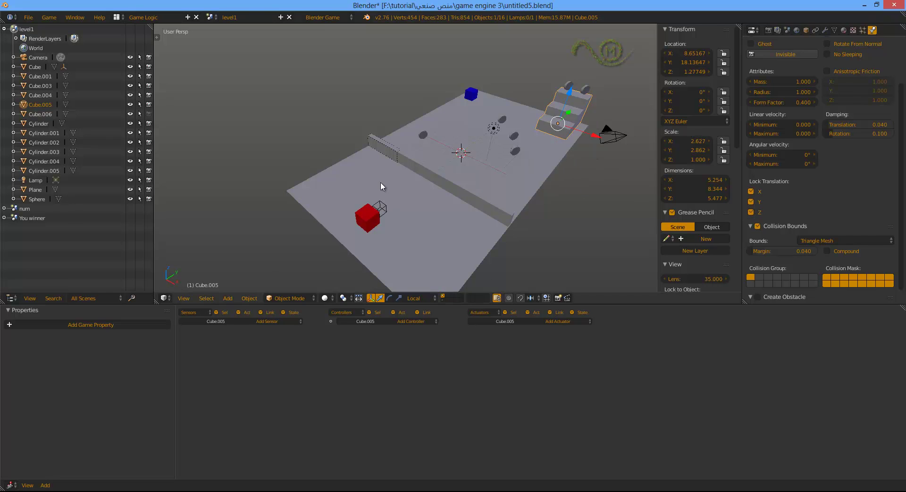
Step: Add an Integer game property named la to the steps, and show the sphere's layer
{"action": "left_click", "coordinate": [76, 325]}
{"action": "left_click", "coordinate": [23, 340]}
{"action": "type", "text": "la"}
{"action": "left_click", "coordinate": [62, 339]}
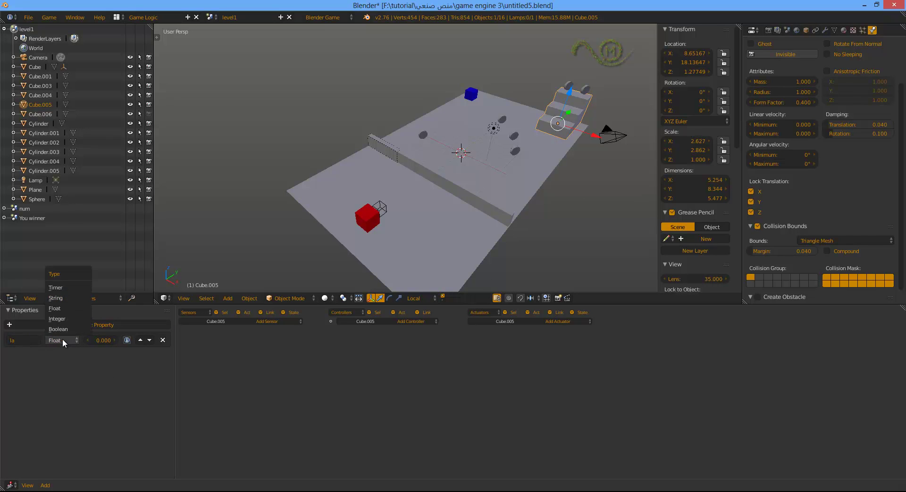
{"action": "left_click", "coordinate": [61, 314]}
{"action": "scroll", "coordinate": [462, 165], "scroll_direction": "down", "scroll_amount": 1}
{"action": "scroll", "coordinate": [466, 165], "scroll_direction": "up", "scroll_amount": 3}
{"action": "scroll", "coordinate": [413, 211], "scroll_direction": "down", "scroll_amount": 3}
{"action": "scroll", "coordinate": [392, 239], "scroll_direction": "up", "scroll_amount": 2}
{"action": "left_click", "coordinate": [443, 299], "text": "shift"}
Step: Give the sphere a new Collision sensor and wire it to its End Object actuator
{"action": "right_click", "coordinate": [384, 217]}
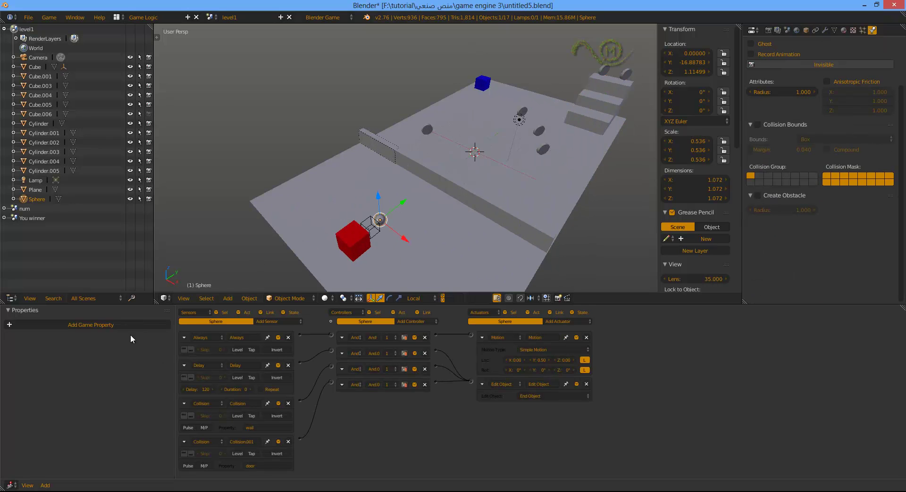
{"action": "left_click", "coordinate": [163, 340]}
{"action": "scroll", "coordinate": [307, 425], "scroll_direction": "down", "scroll_amount": 2}
{"action": "left_click", "coordinate": [265, 319]}
{"action": "left_click", "coordinate": [266, 339]}
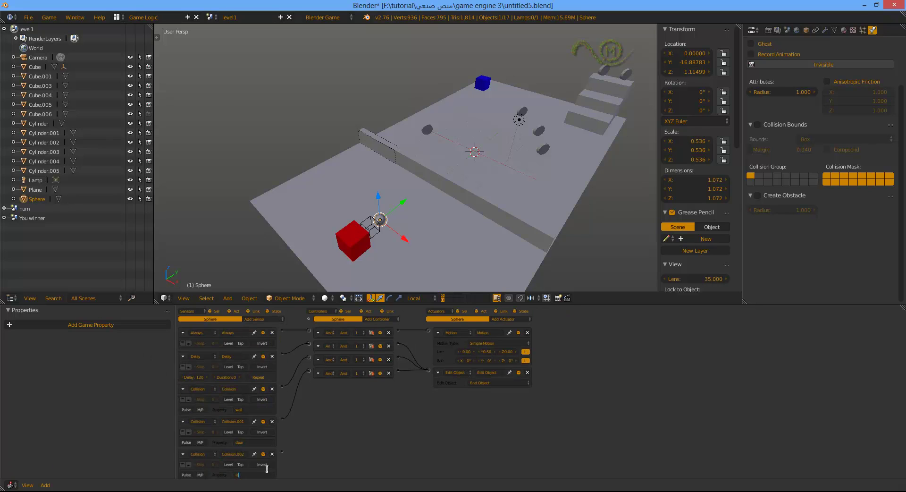
{"action": "left_click_drag", "start_coordinate": [281, 452], "coordinate": [429, 370]}
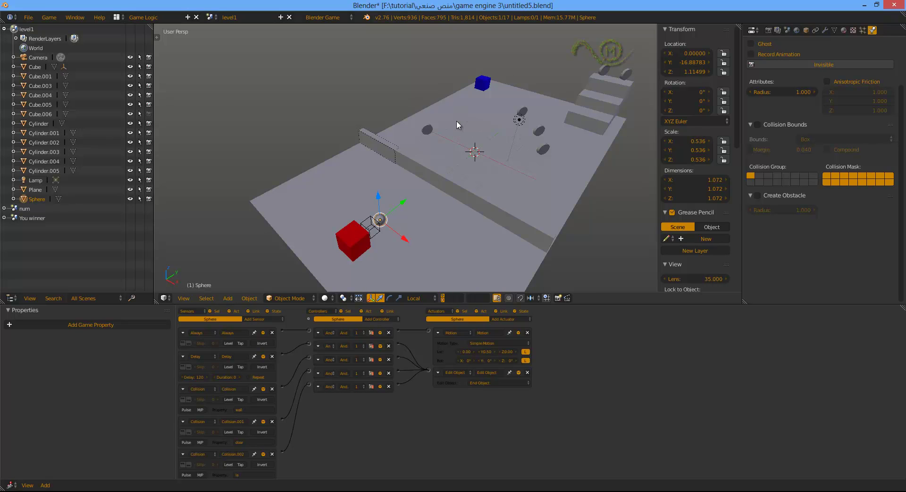
Step: Briefly test-play the game, then hide the sphere's layer again
{"action": "key", "text": "p"}
{"action": "key", "text": "Escape"}
{"action": "left_click", "coordinate": [446, 298]}
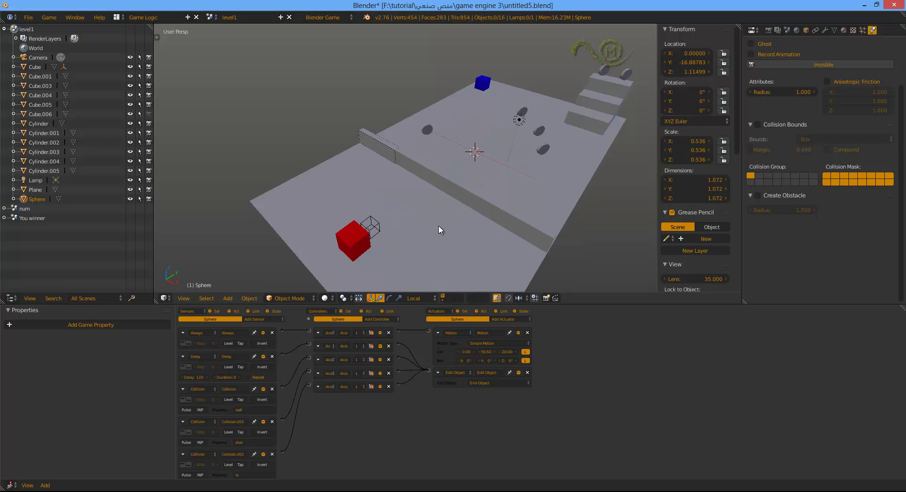
Step: Test-play the level until the coins counter reaches 1, then return to the editor
{"action": "key", "text": "p"}
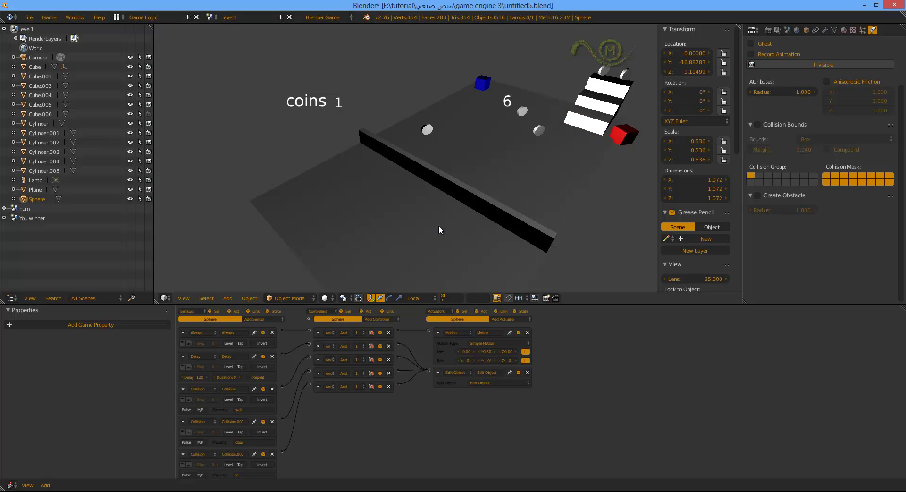
{"action": "key", "text": "Escape"}
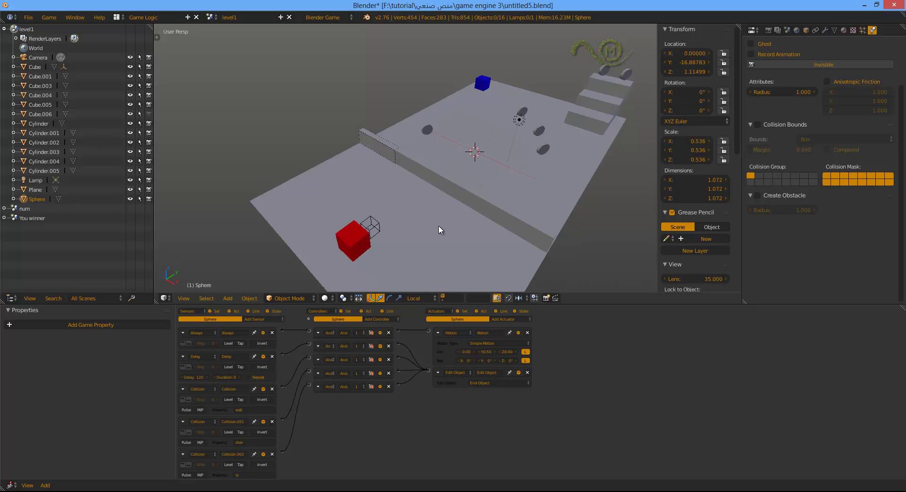
{"action": "scroll", "coordinate": [562, 149], "scroll_direction": "down", "scroll_amount": 4}
{"action": "scroll", "coordinate": [561, 146], "scroll_direction": "up", "scroll_amount": 4}
Step: Apply the scale of stair block Cube.005, undo it, and reopen the apply-transform options
{"action": "right_click", "coordinate": [608, 132]}
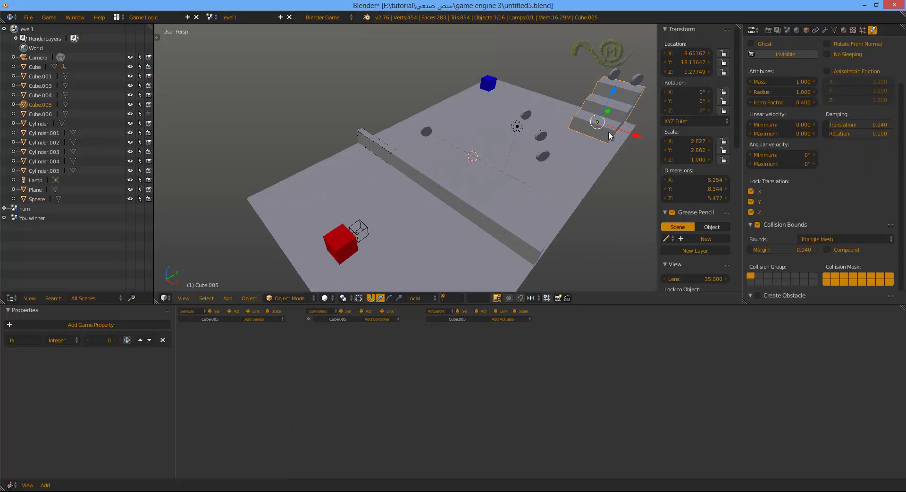
{"action": "scroll", "coordinate": [857, 141], "scroll_direction": "up", "scroll_amount": 4}
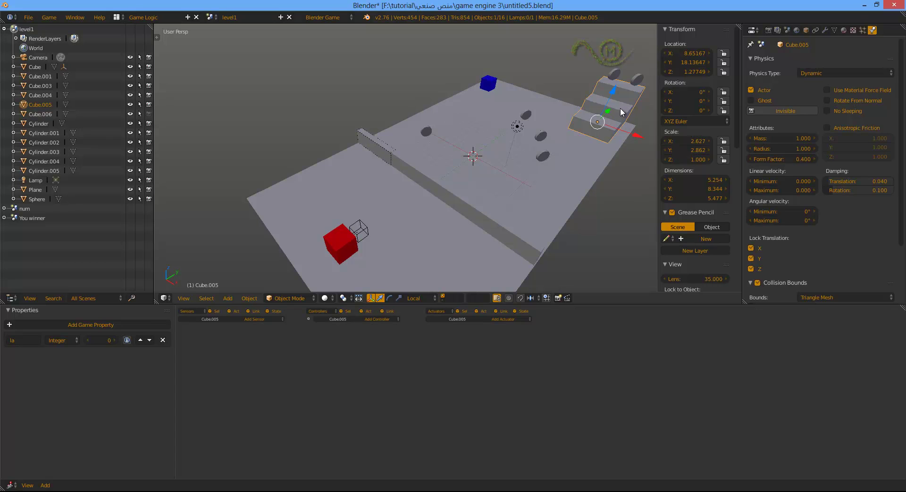
{"action": "key", "text": "ctrl+a"}
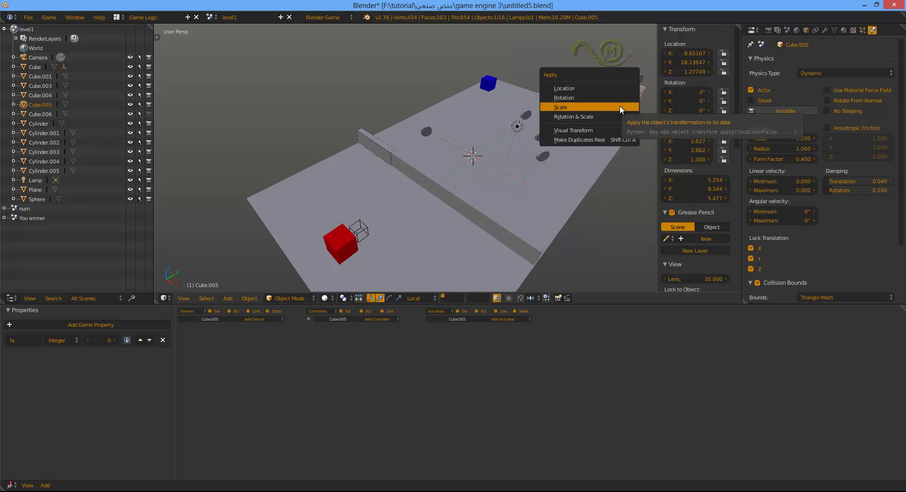
{"action": "left_click", "coordinate": [620, 106]}
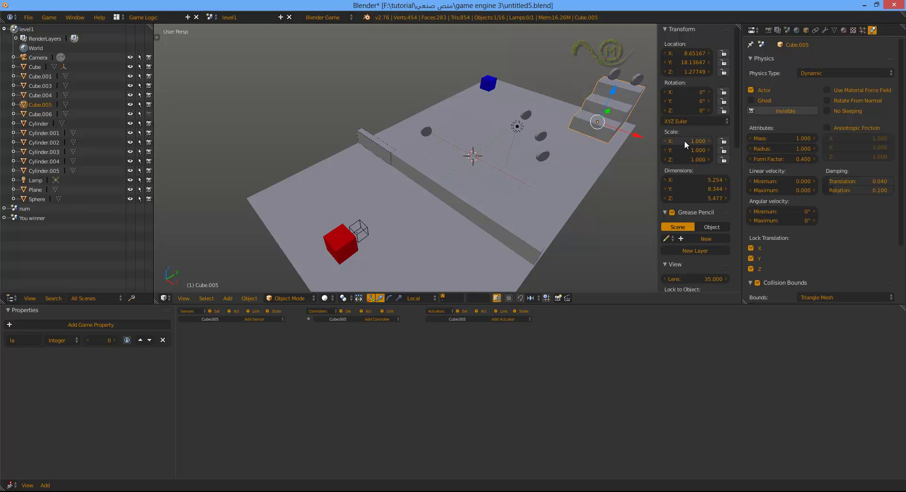
{"action": "key", "text": "ctrl+z"}
{"action": "key", "text": "ctrl+a"}
{"action": "key", "text": "ctrl+a"}
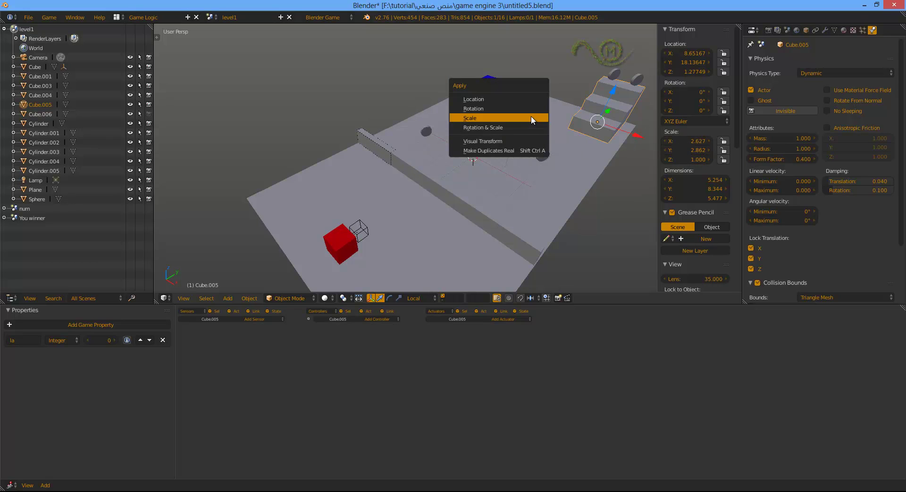
{"action": "left_click", "coordinate": [530, 118]}
{"action": "key", "text": "p"}
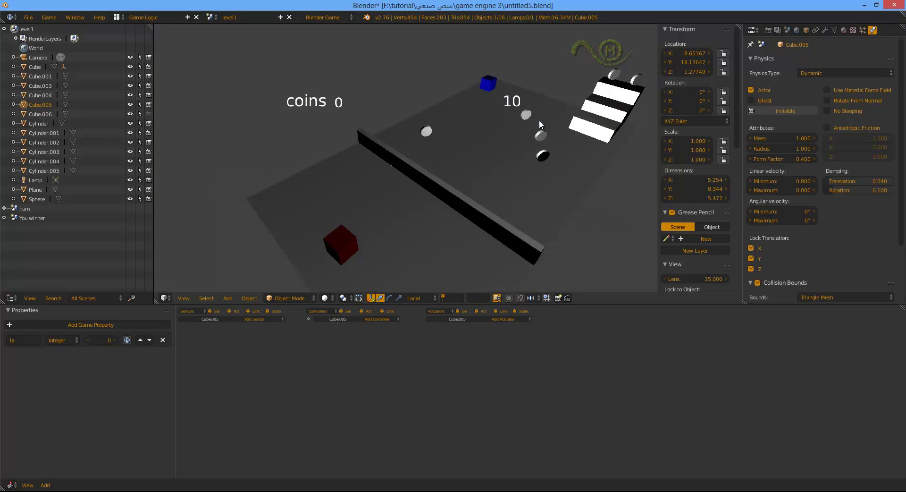
{"action": "key", "text": "Right"}
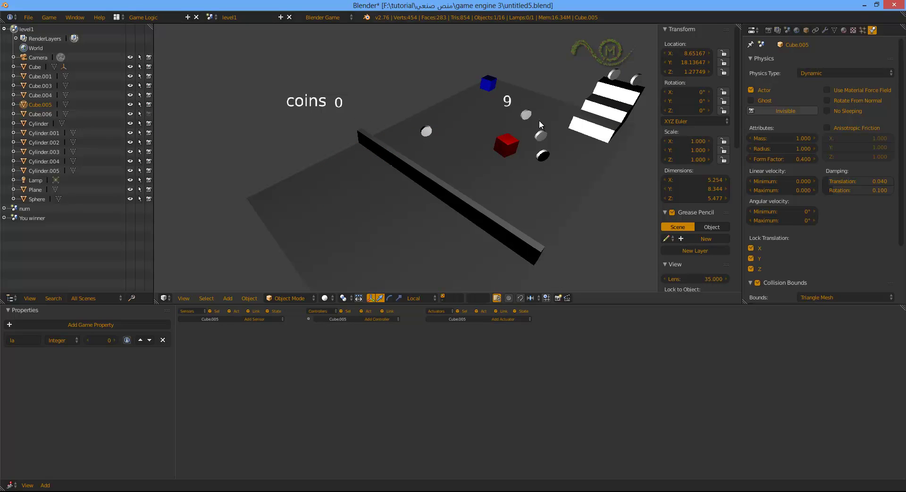
{"action": "key", "text": "Right"}
{"action": "key", "text": "Right"}
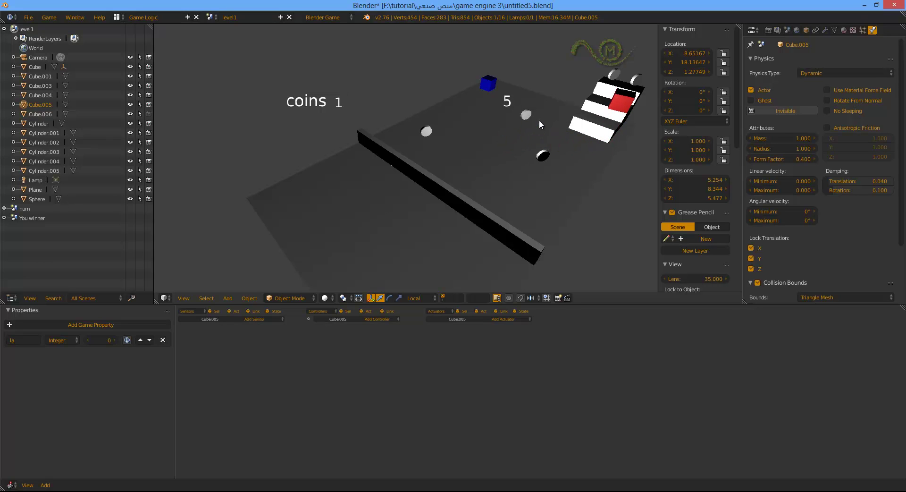
{"action": "key", "text": "Right"}
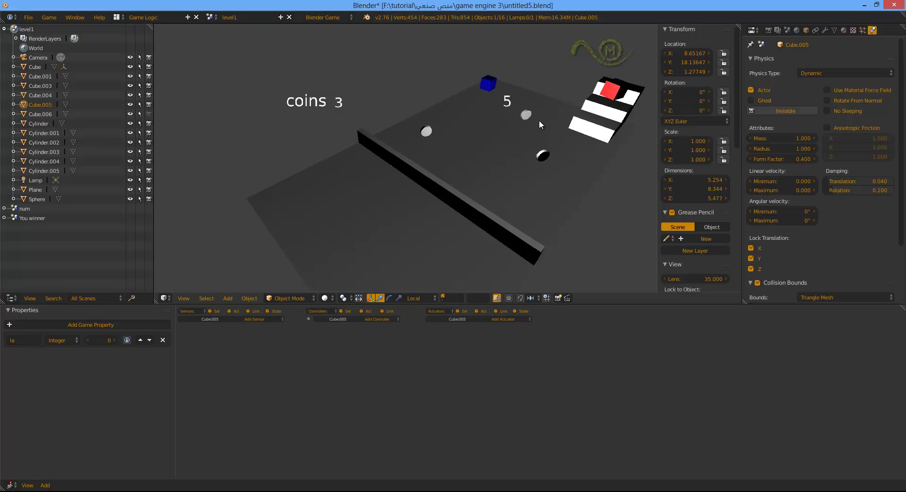
{"action": "key", "text": "Escape"}
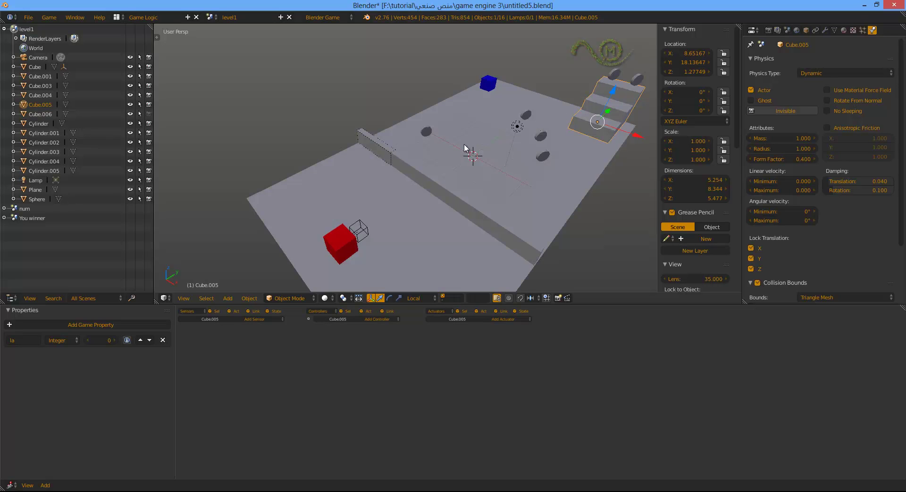
Step: Lower the red player Cube's Jump Force to 10 and test the jump in-game
{"action": "right_click", "coordinate": [333, 249]}
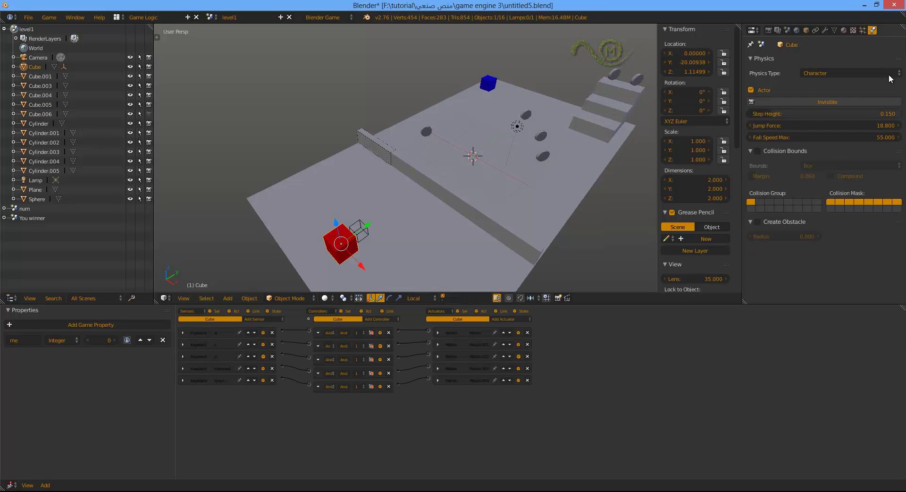
{"action": "left_click", "coordinate": [881, 125]}
{"action": "type", "text": "10"}
{"action": "key", "text": "Return"}
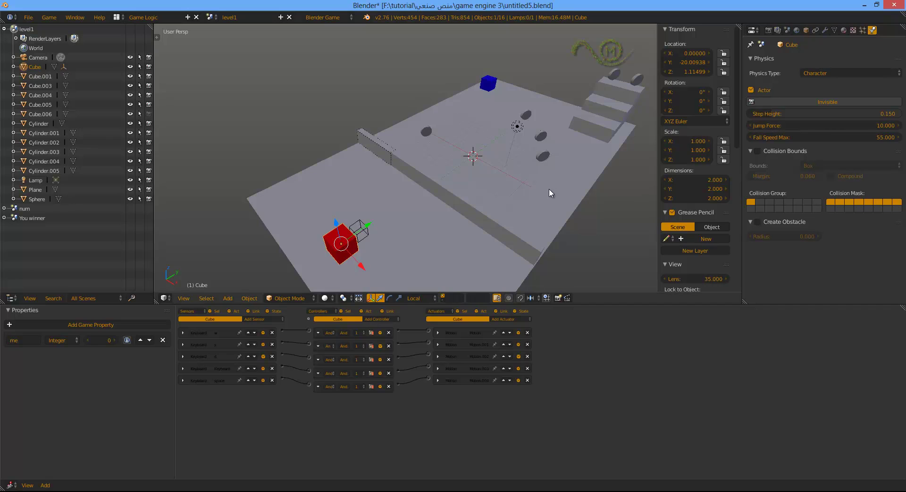
{"action": "key", "text": "p"}
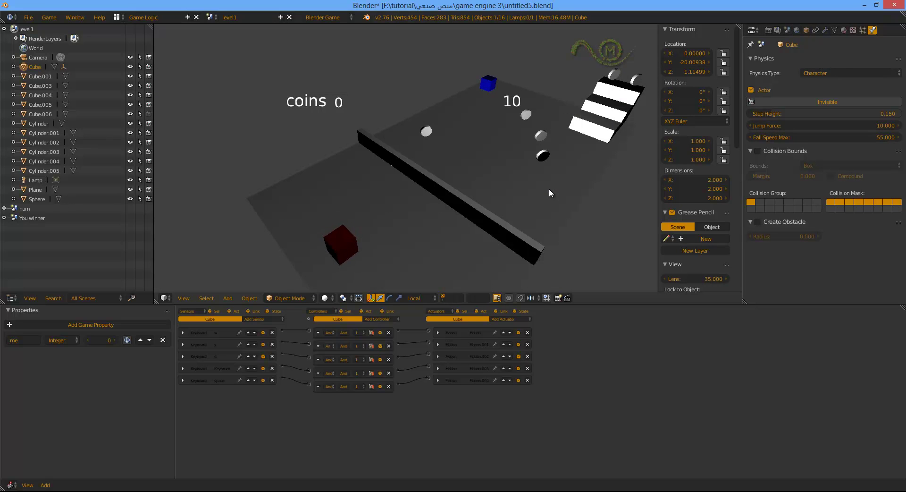
{"action": "key", "text": "Escape"}
{"action": "left_click", "coordinate": [881, 124]}
Step: Set the player Cube's Jump Force to 12 and start the game
{"action": "type", "text": "12"}
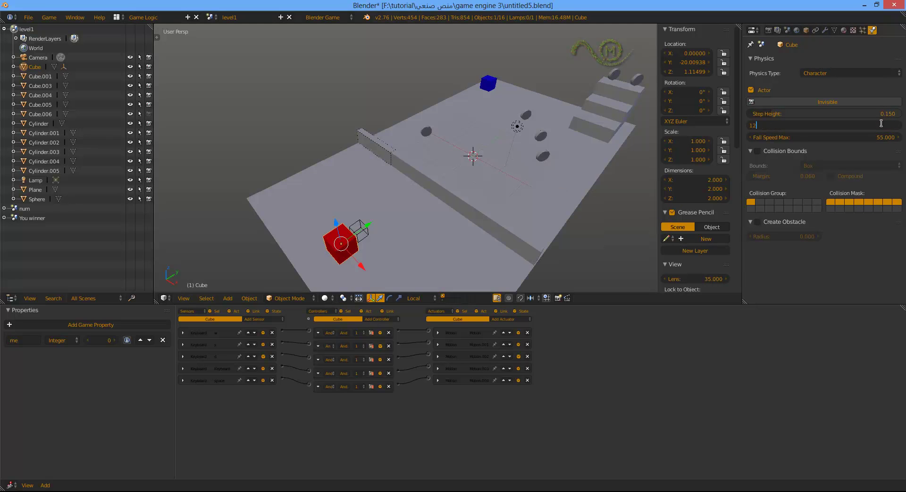
{"action": "key", "text": "Return"}
{"action": "key", "text": "p"}
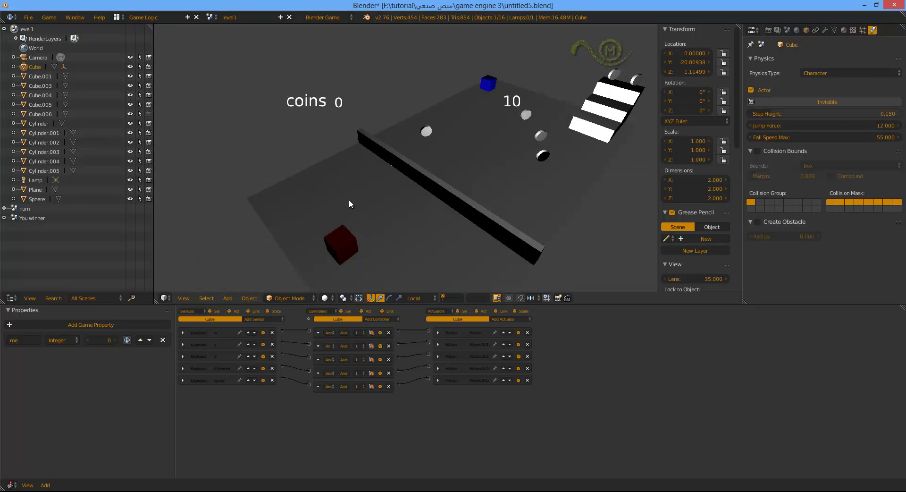
Step: Play through the level, climbing the stairs and collecting coins, then re-try from the 'you winner' screen
{"action": "key", "text": "w"}
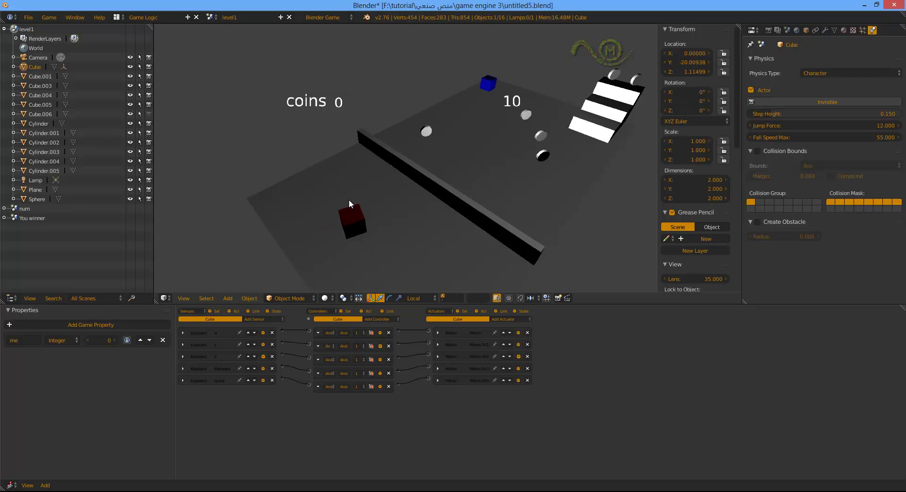
{"action": "key", "text": "space"}
{"action": "key", "text": "w"}
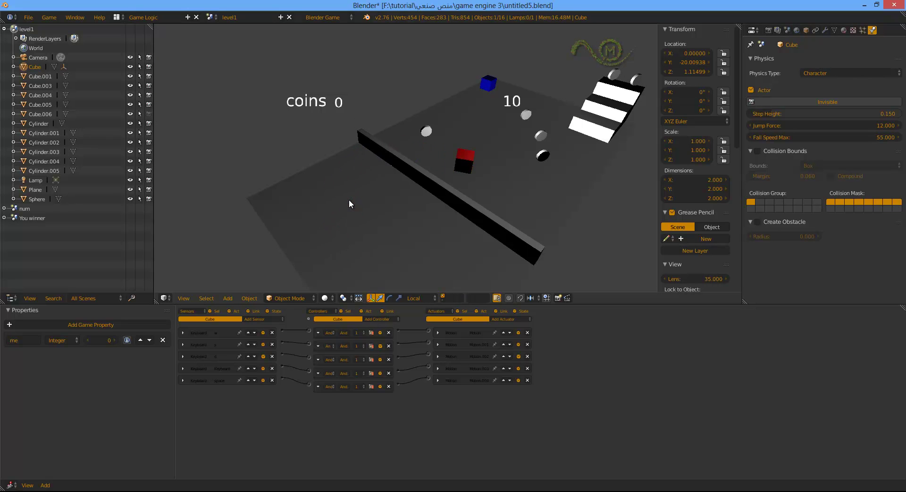
{"action": "key", "text": "s"}
{"action": "key", "text": "d"}
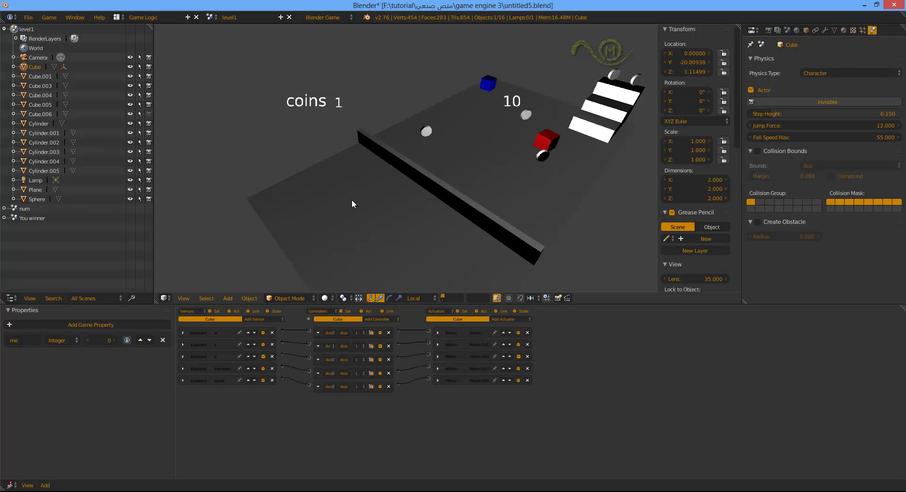
{"action": "key", "text": "w"}
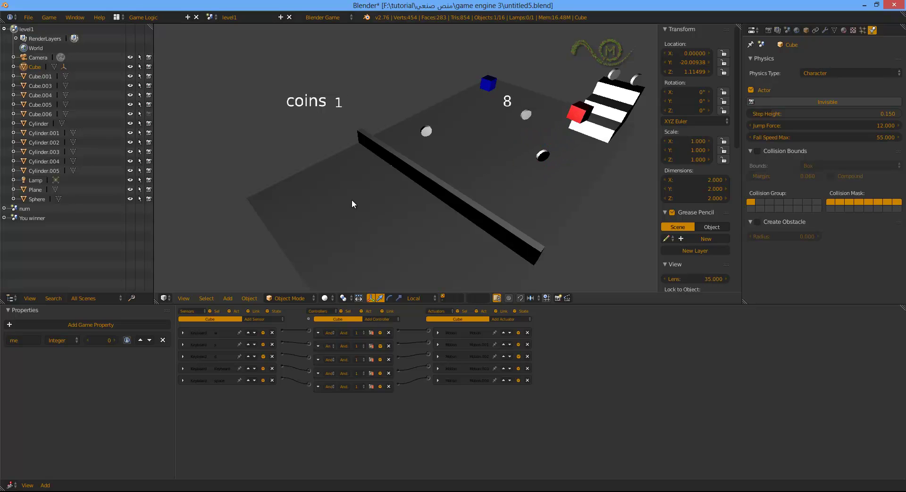
{"action": "key", "text": "w"}
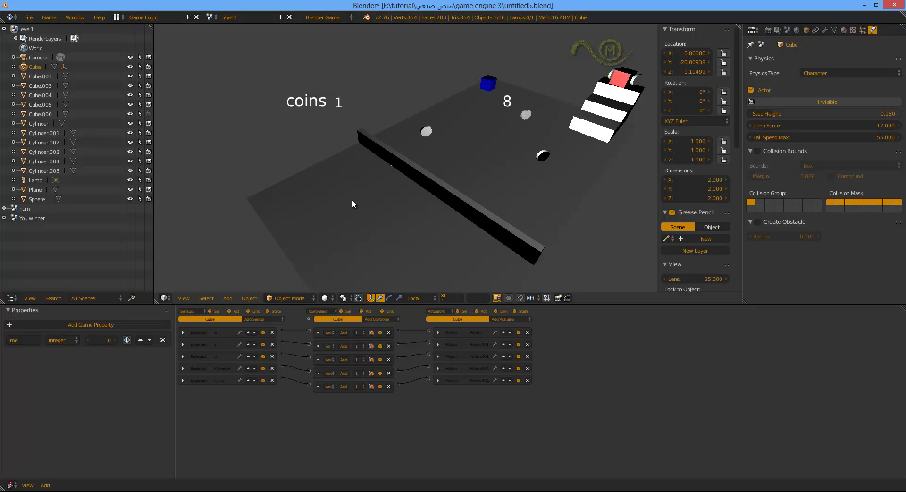
{"action": "key", "text": "a"}
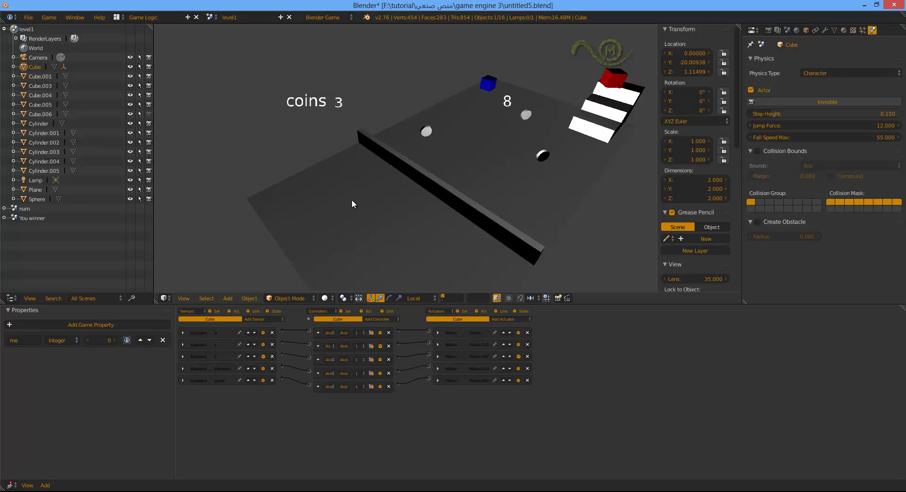
{"action": "key", "text": "s"}
{"action": "key", "text": "d"}
{"action": "key", "text": "a"}
{"action": "key", "text": "a"}
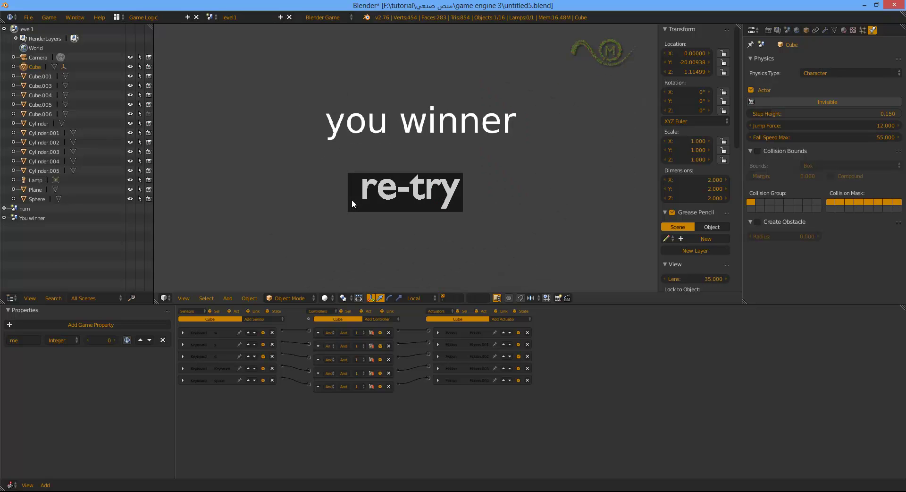
{"action": "left_click", "coordinate": [436, 191]}
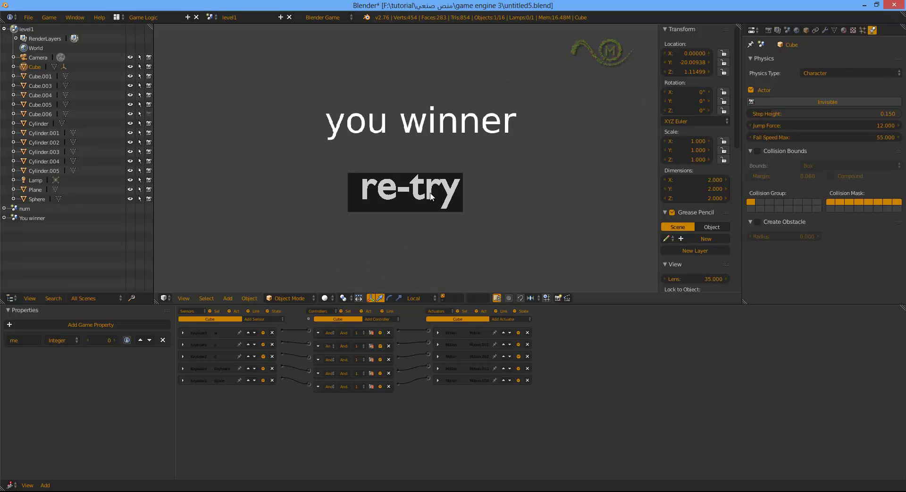